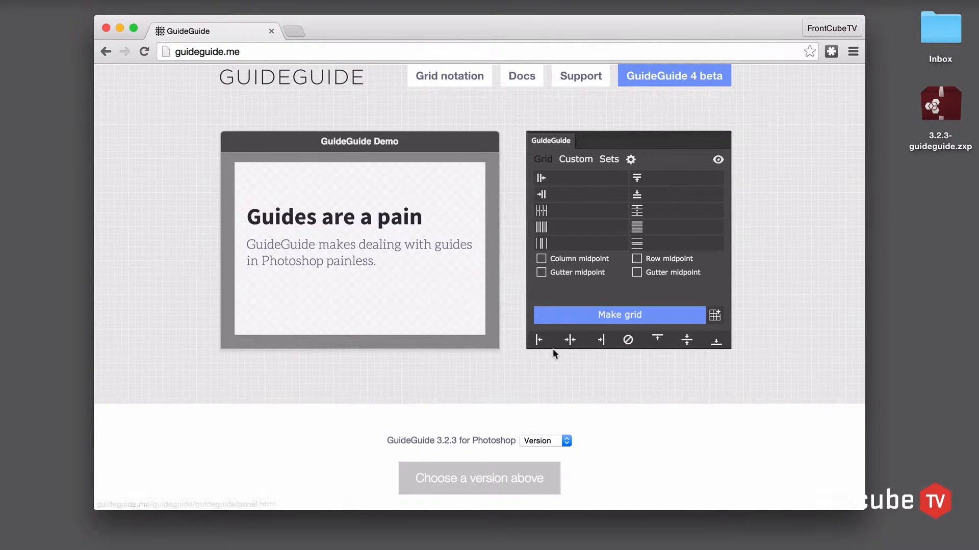
- Add midpoint and edge guides in both directions to the GuideGuide demo canvas, and clear them
left_click(572, 344)
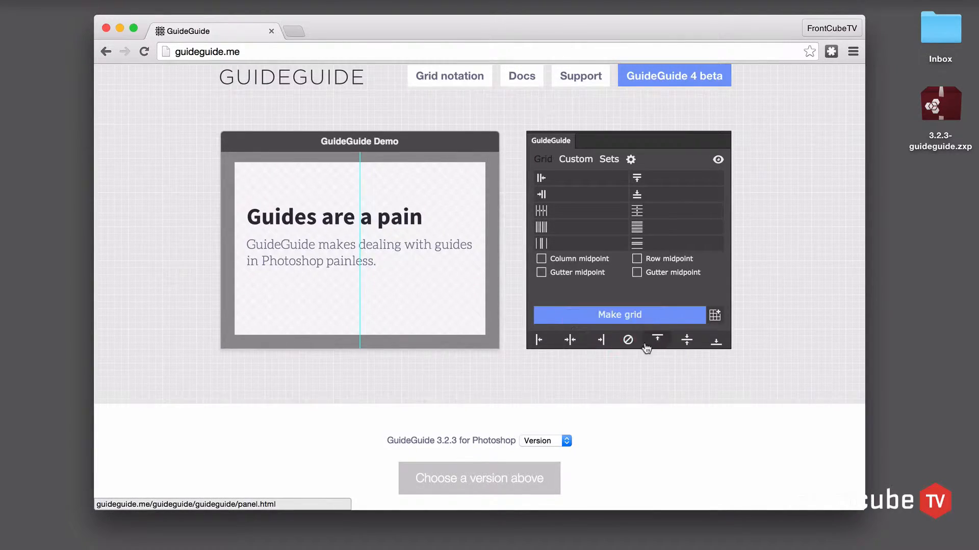
left_click(687, 343)
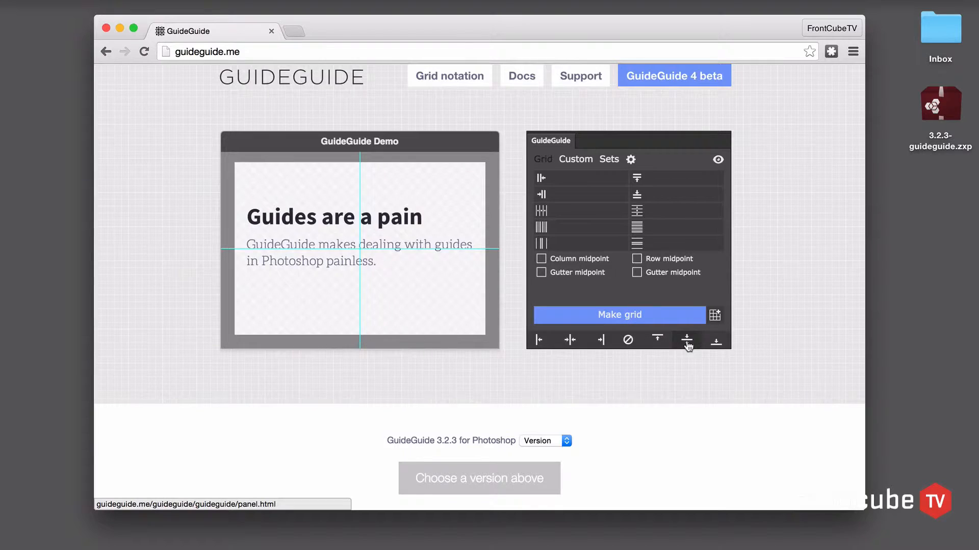
left_click(538, 343)
left_click(602, 344)
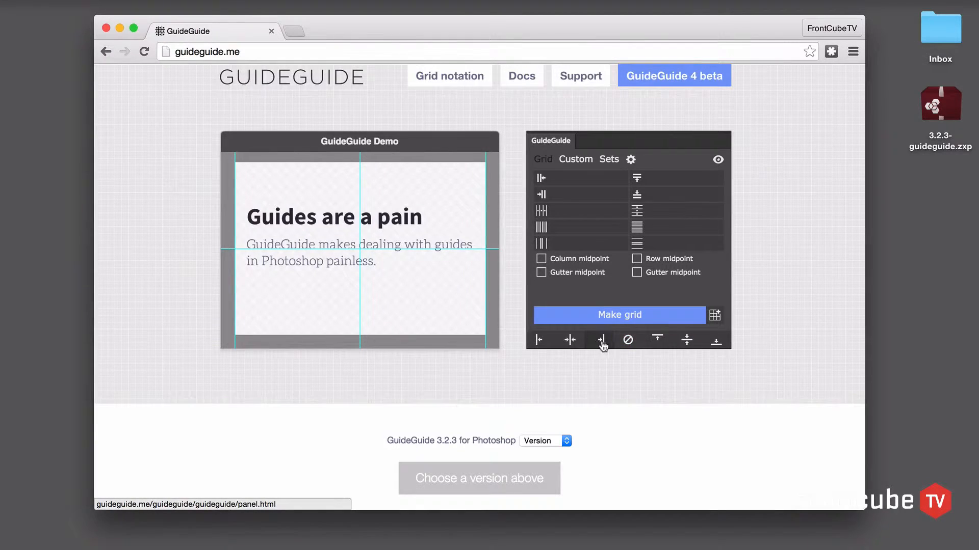
left_click(658, 341)
left_click(724, 349)
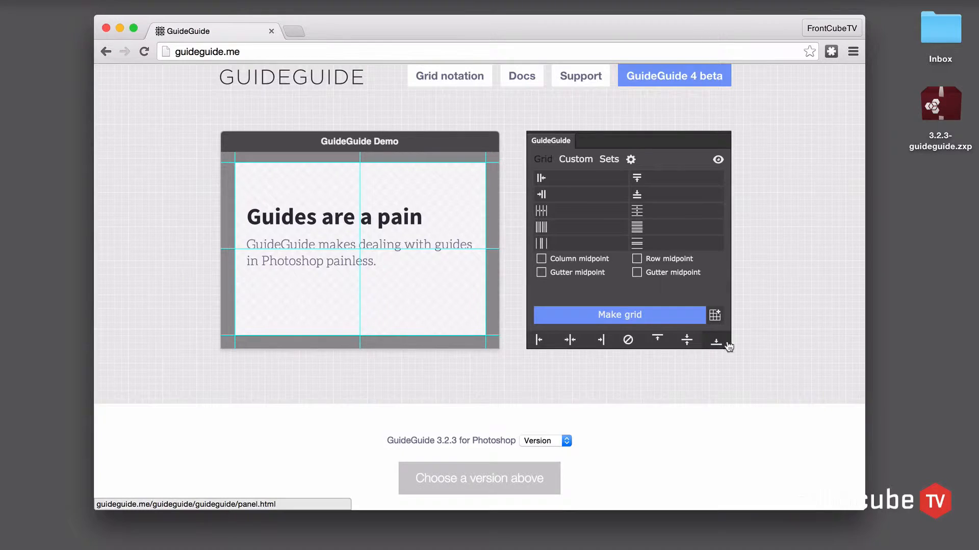
left_click(627, 340)
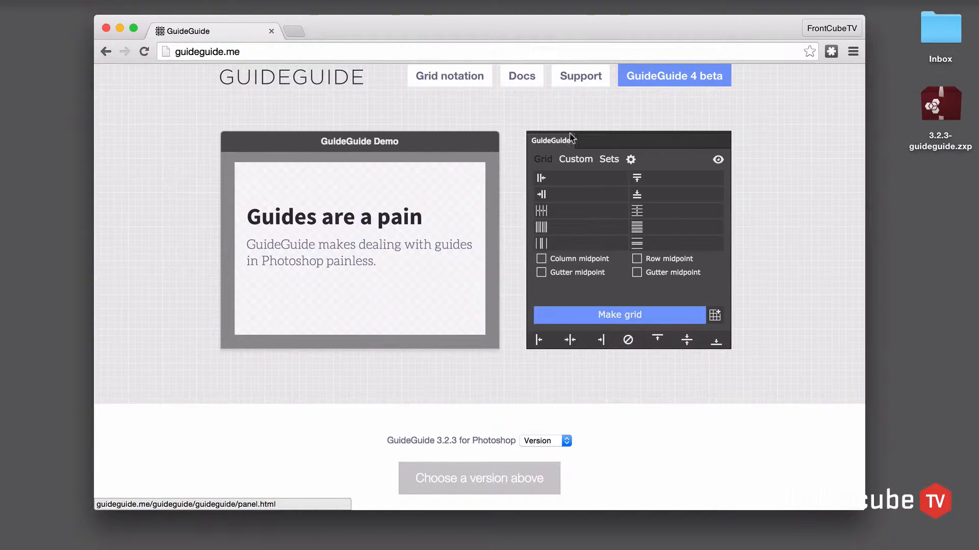
- Look through the Custom, Sets and settings views of the GuideGuide demo
left_click(572, 160)
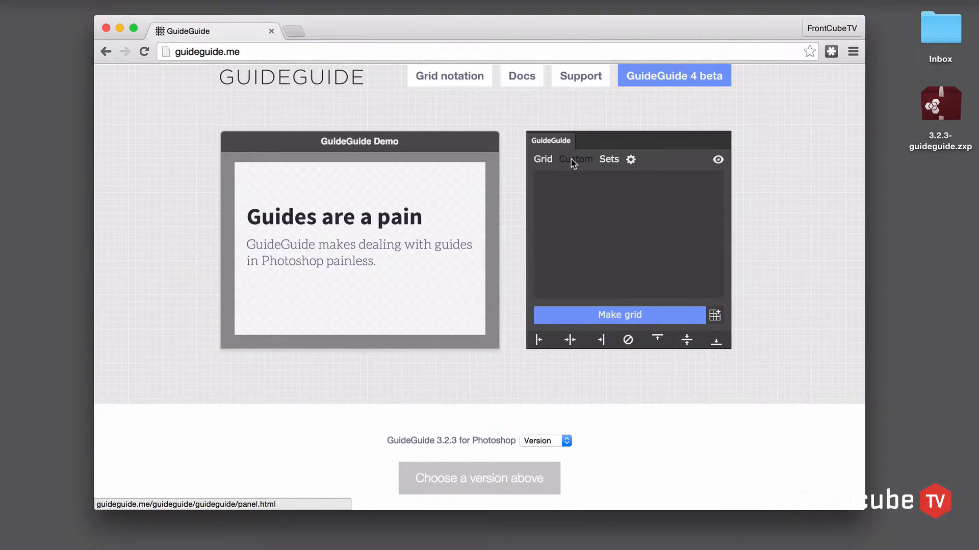
left_click(610, 160)
left_click(630, 159)
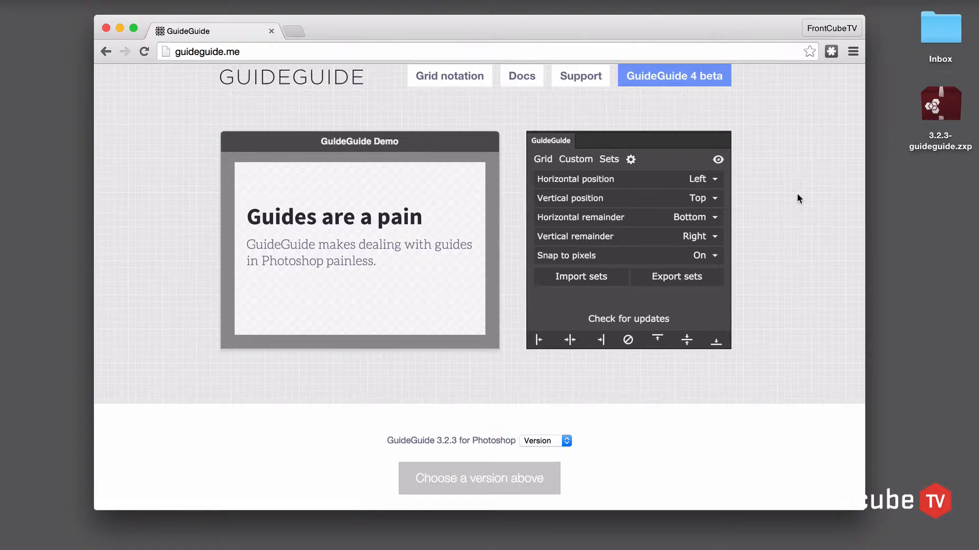
- Choose the CC 2014 version of GuideGuide 3.2.3 for the Photoshop download
scroll(779, 200, "down", 3)
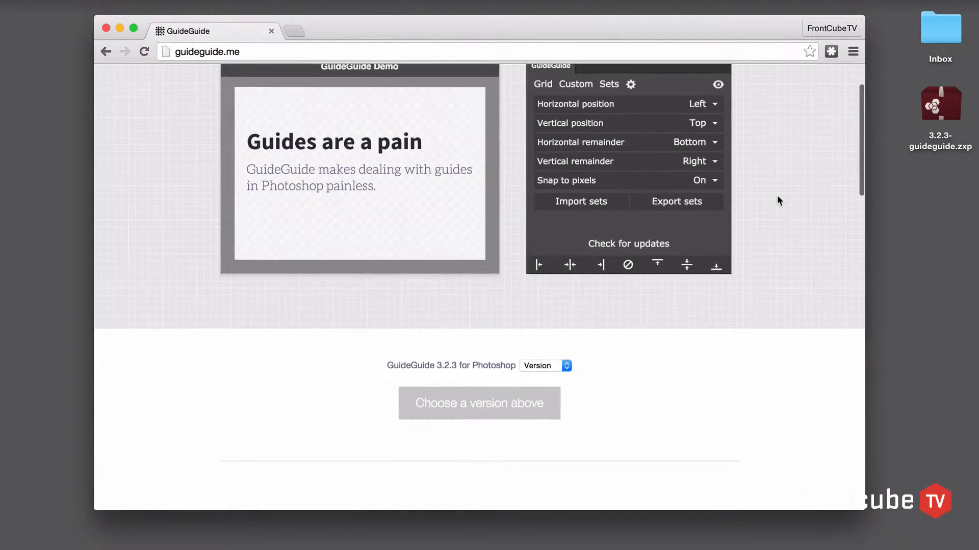
scroll(777, 194, "down", 2)
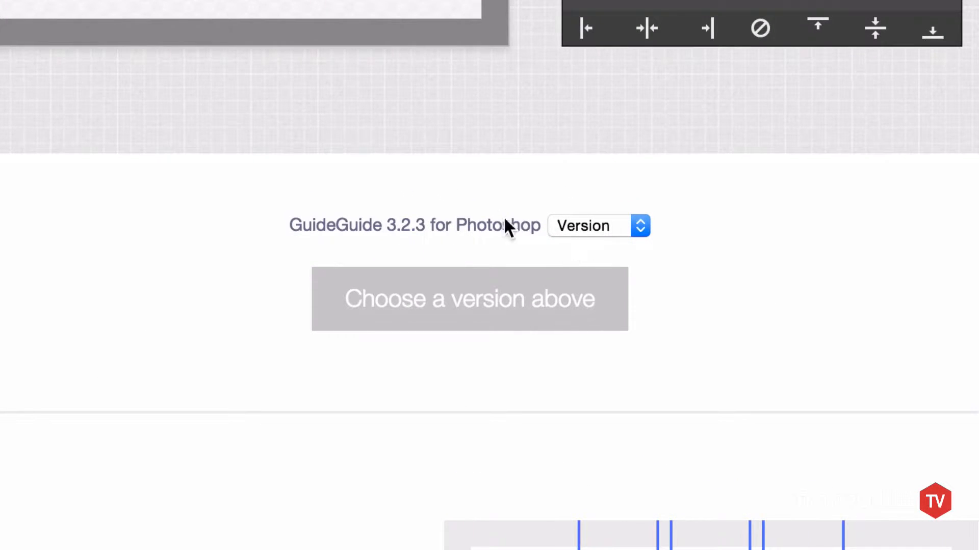
left_click(599, 230)
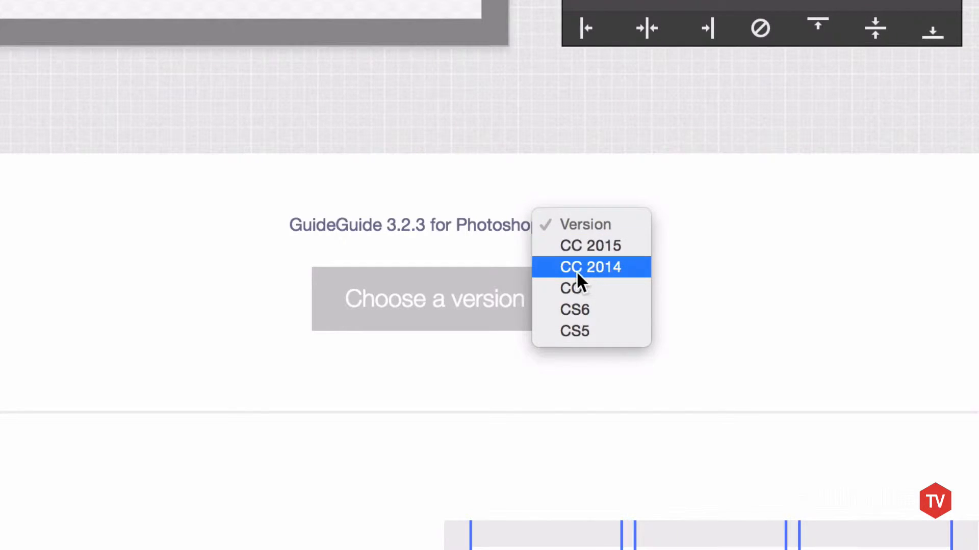
left_click(627, 265)
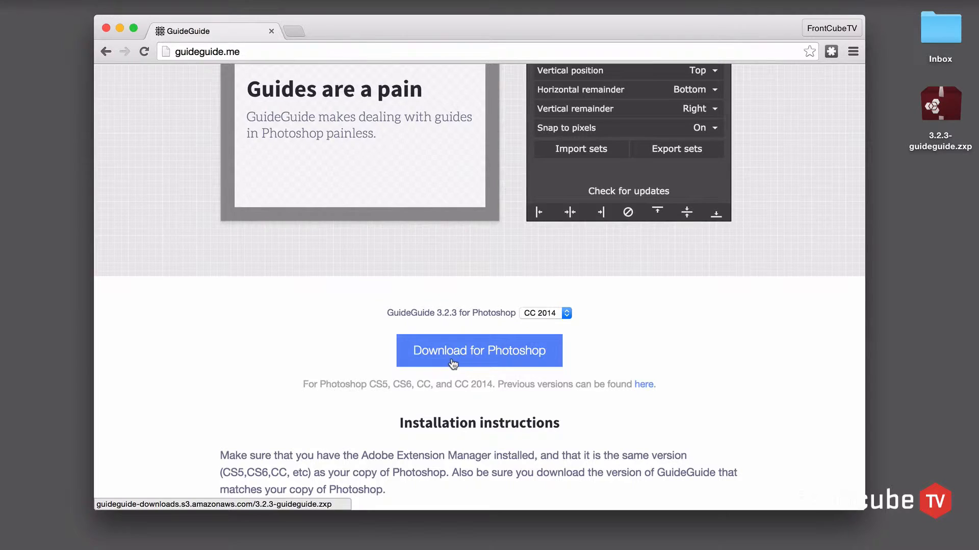
- Install the GuideGuide extension from 3.2.3-guideguide.zxp on the desktop, accept its disclaimer, and close Adobe Extension Manager
left_click(898, 200)
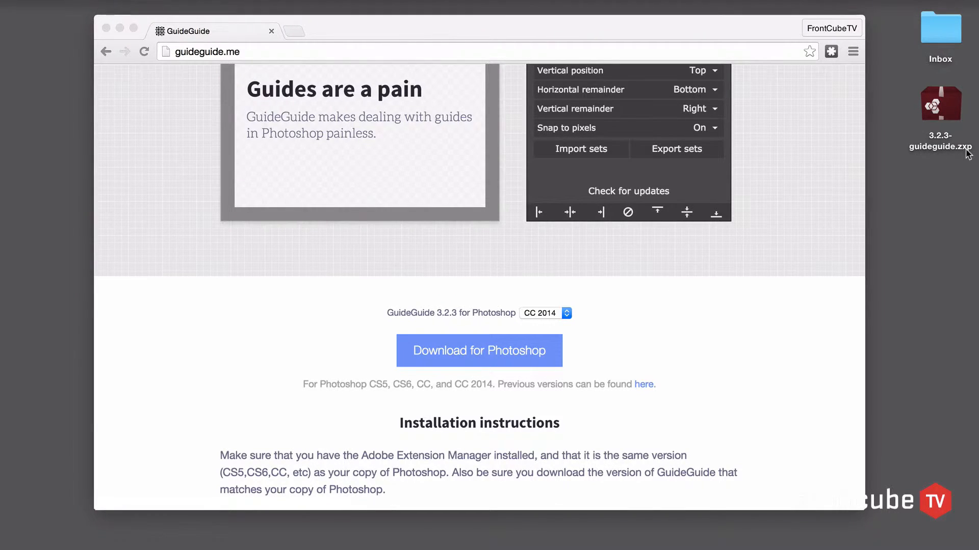
double_click(935, 107)
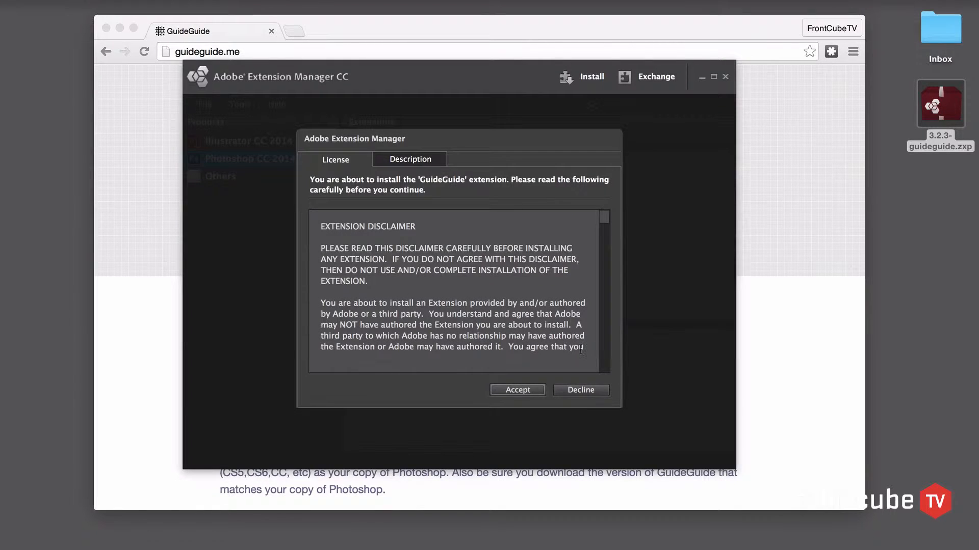
left_click(517, 391)
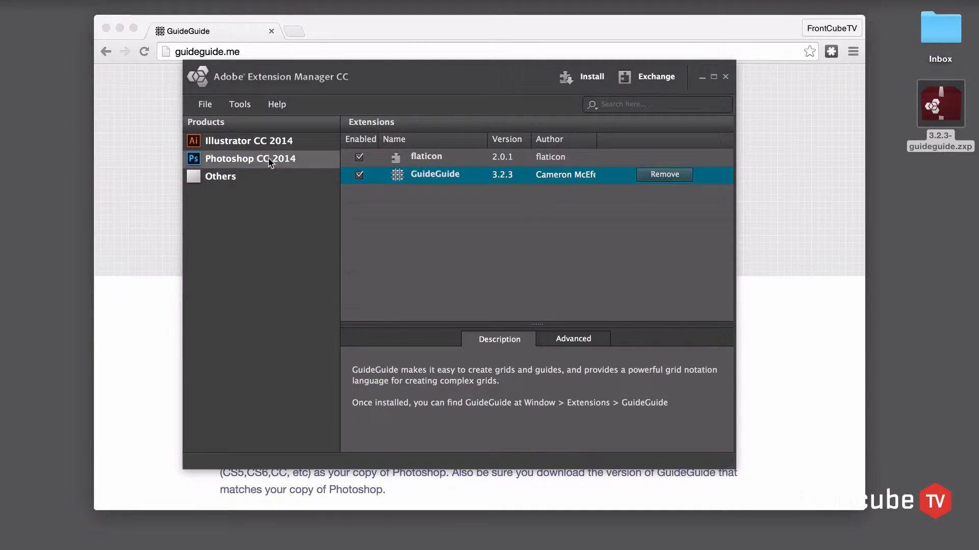
left_click(722, 76)
- Launch Adobe Photoshop with the desktop search launcher
key("alt+space")
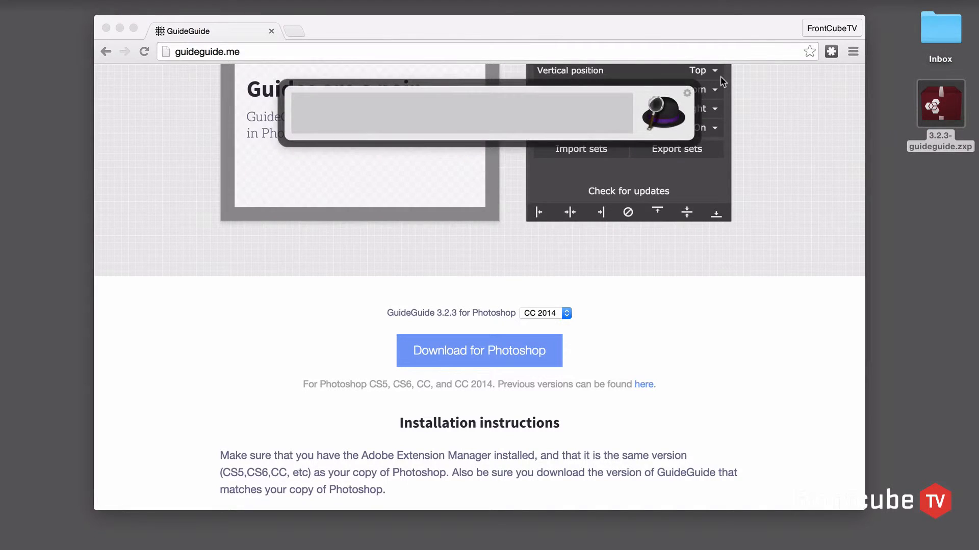
type("pho")
key("Return")
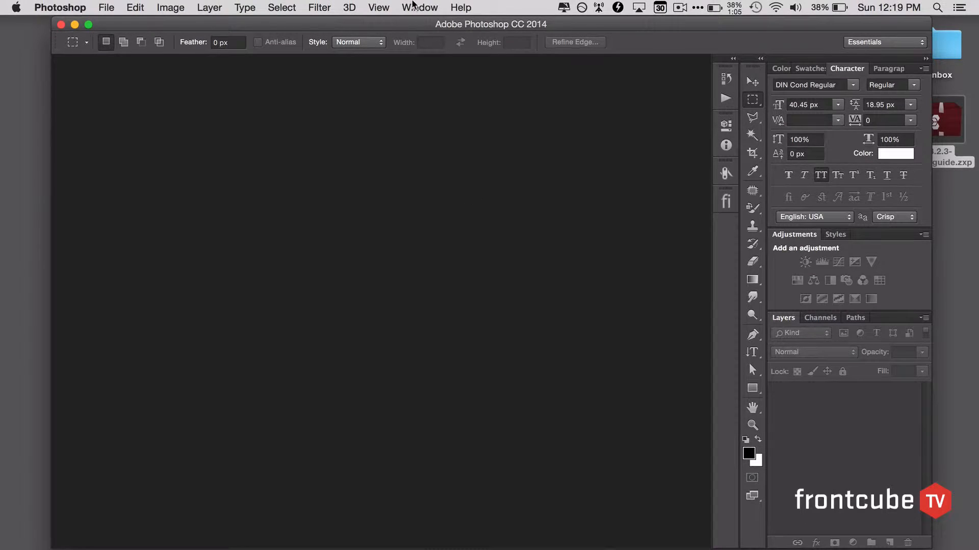
- Open the GuideGuide extension in Photoshop and leave it expanded beside the workspace
left_click(415, 7)
mouse_move(421, 61)
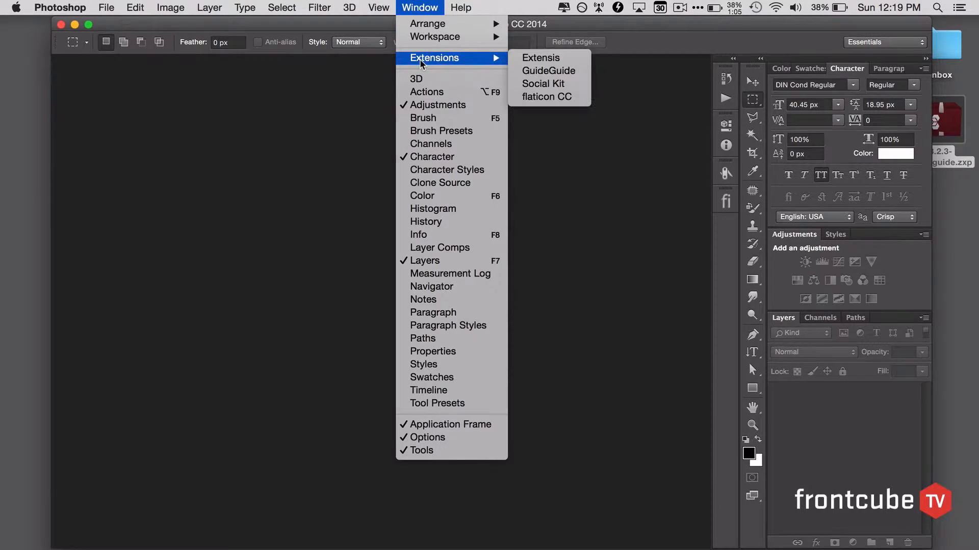
left_click(544, 71)
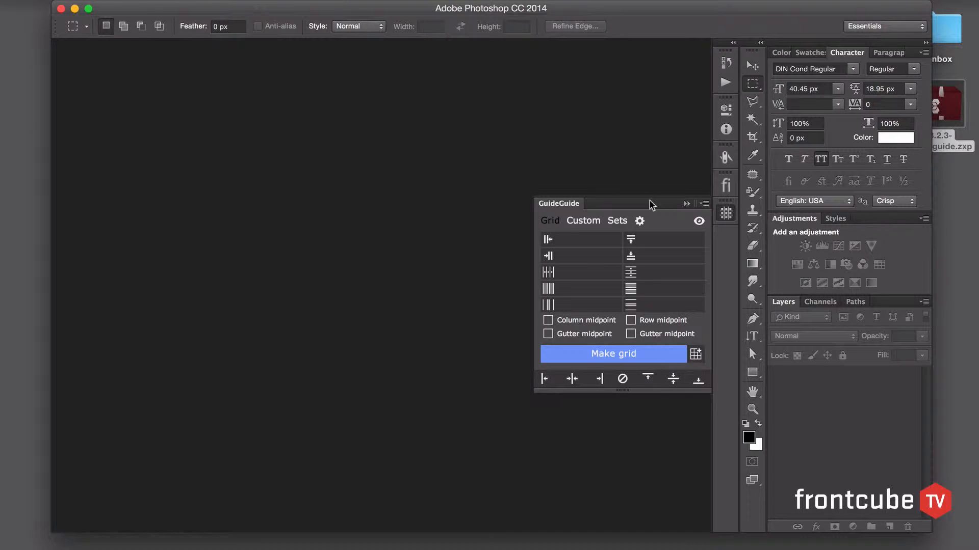
left_click(730, 218)
left_click(729, 217)
left_click(728, 217)
left_click(728, 216)
- Create a new white Web document of 1280 x 1024 pixels at 72 pixels per inch
left_click(109, 2)
left_click(116, 8)
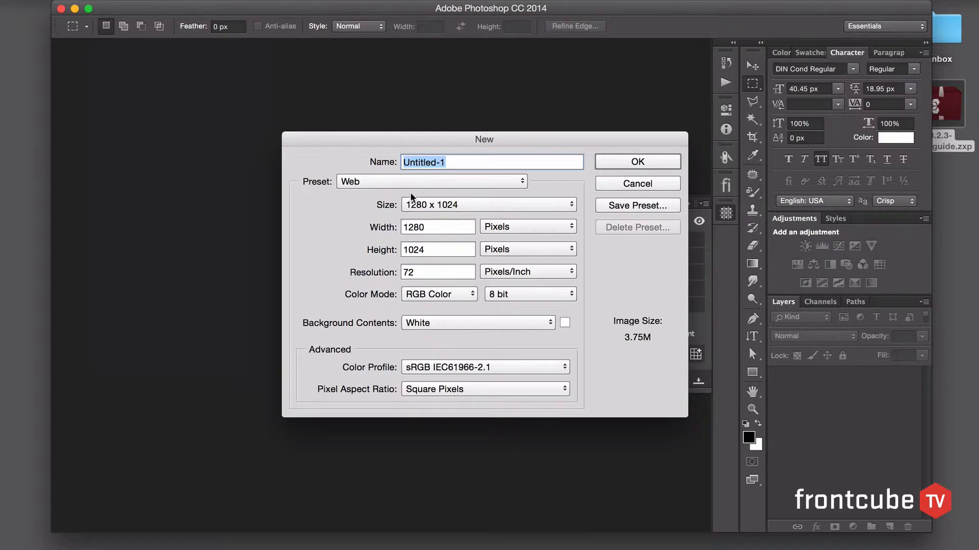
left_click(621, 162)
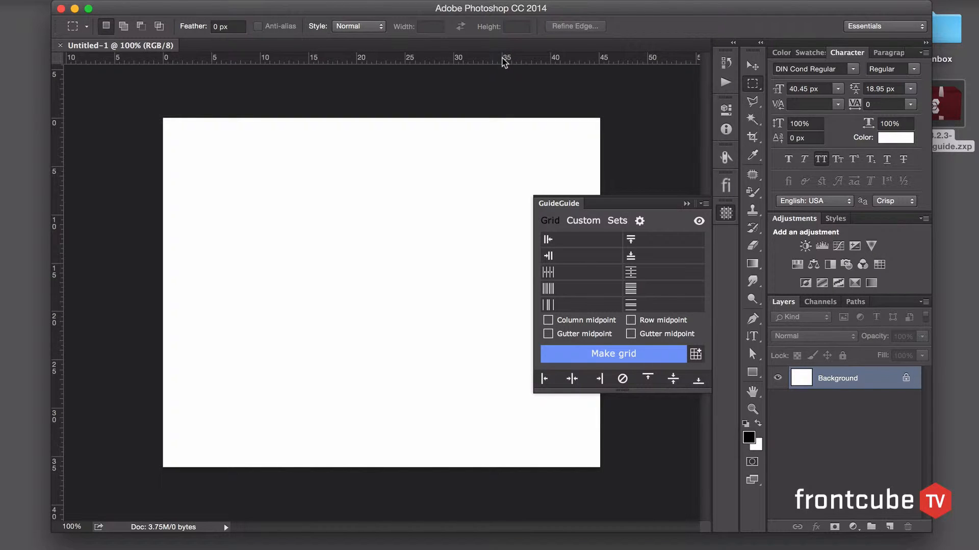
- Place horizontal guides near the canvas's top and bottom edges, and shift the top guide with snapping turned off
left_click_drag(504, 60, 472, 447)
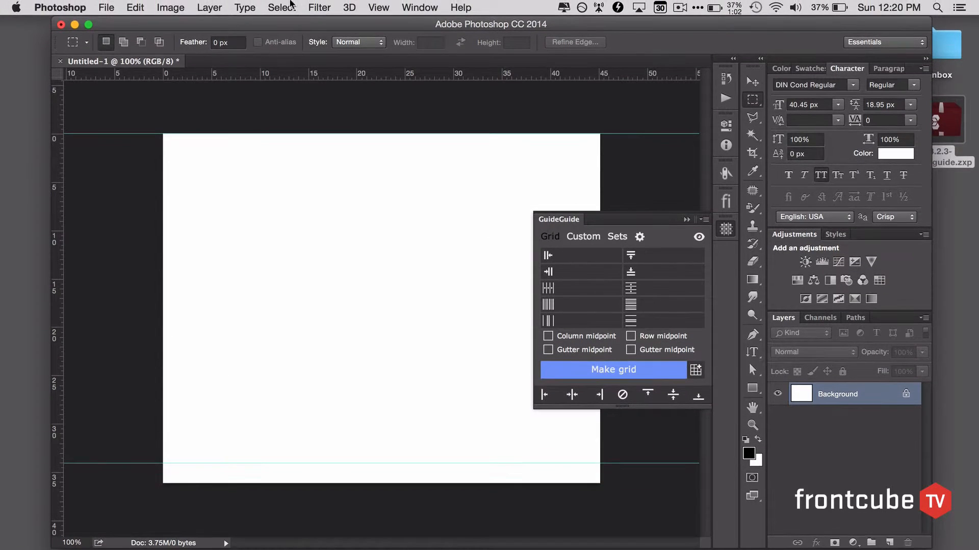
left_click(374, 1)
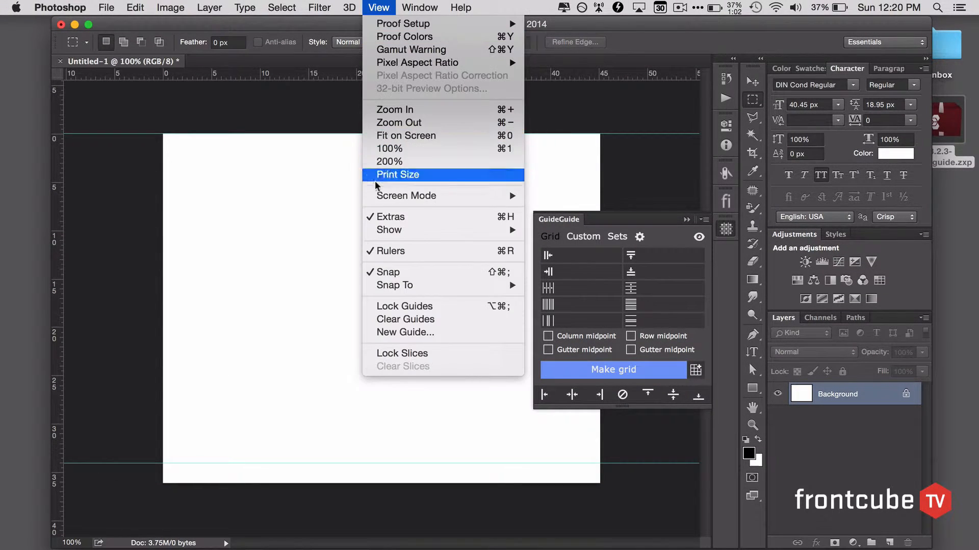
left_click(379, 274)
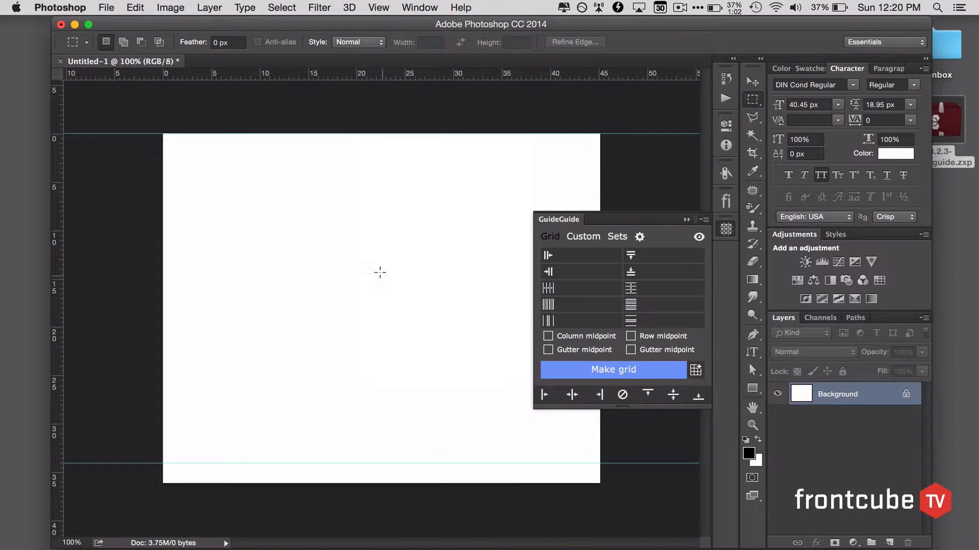
left_click_drag(415, 74, 415, 132)
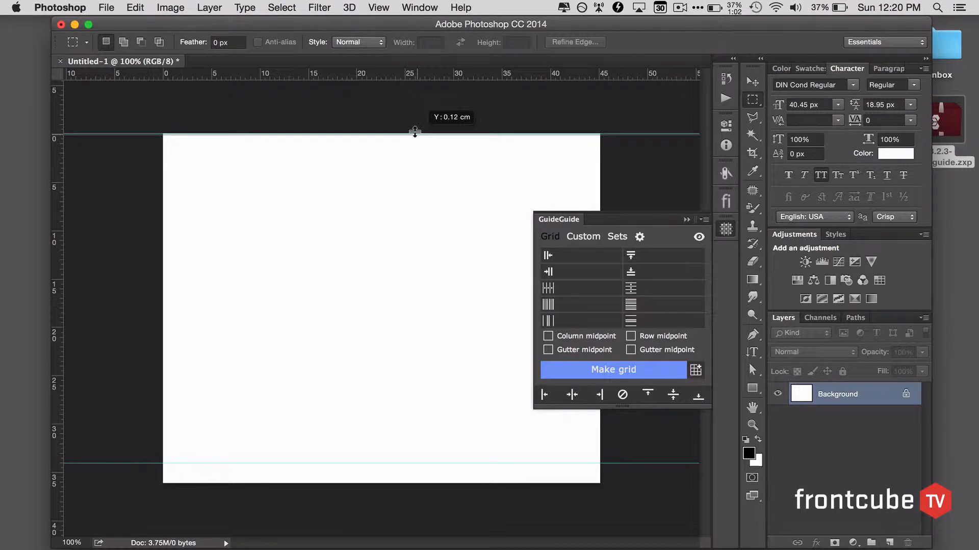
left_click_drag(415, 132, 416, 128)
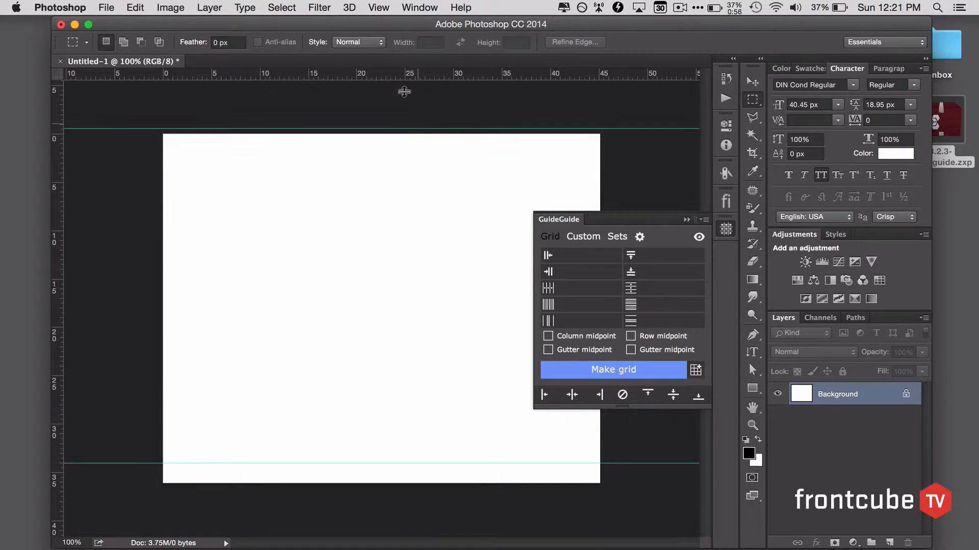
- Turn snapping back on and align the top guide with the canvas's top edge
left_click(378, 7)
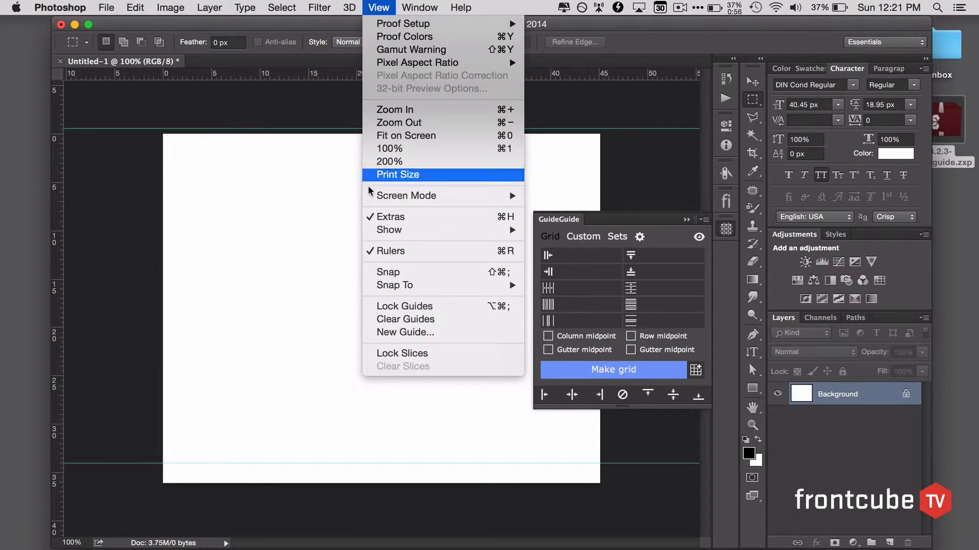
left_click(388, 272)
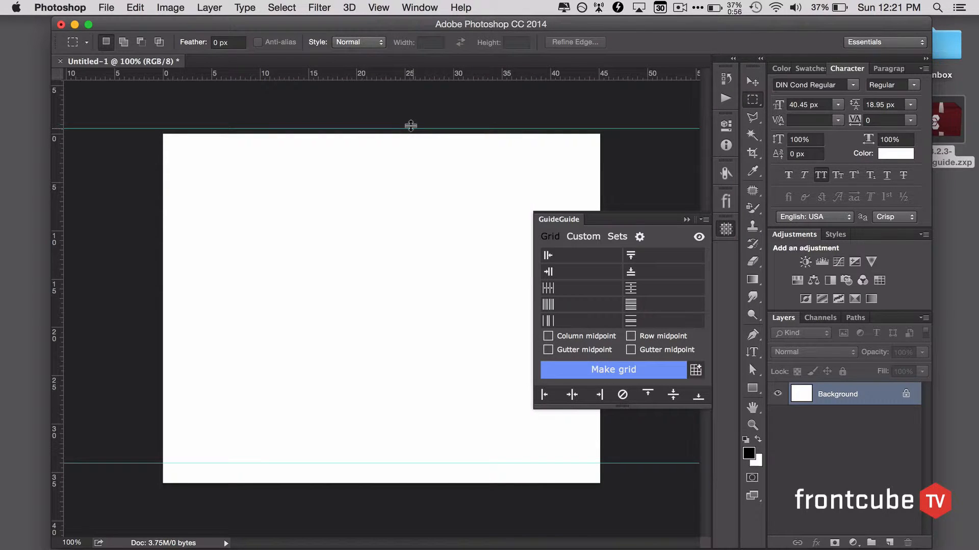
left_click_drag(411, 128, 409, 114)
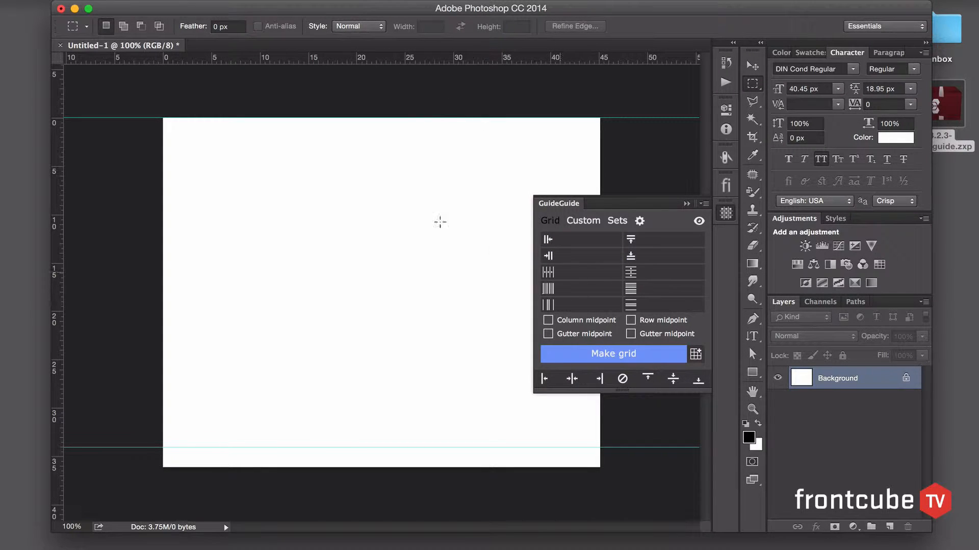
mouse_move(56, 127)
left_mouse_down()
mouse_move(158, 131)
mouse_move(56, 129)
left_mouse_up()
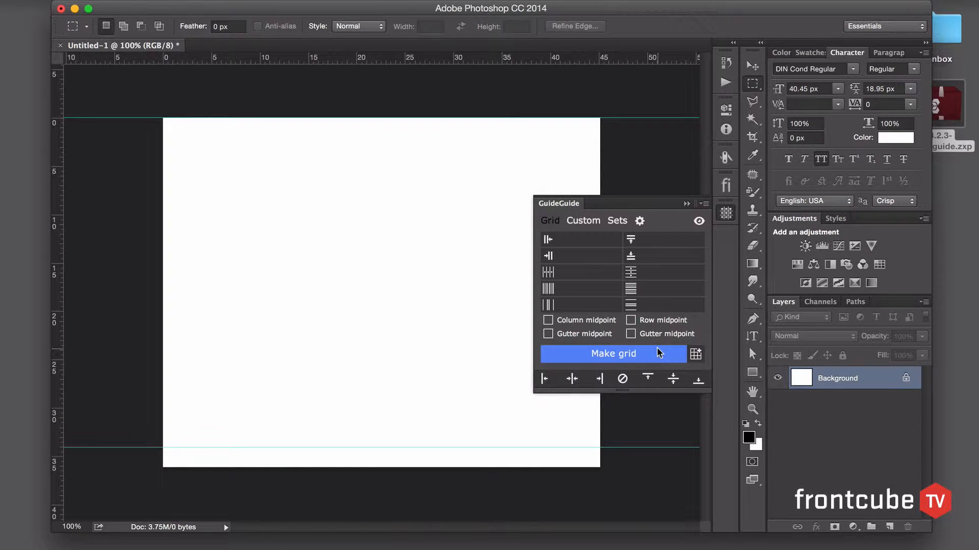
- Clear all guides with GuideGuide and add quick guides along the canvas's left, right, top and bottom edges
left_click(622, 382)
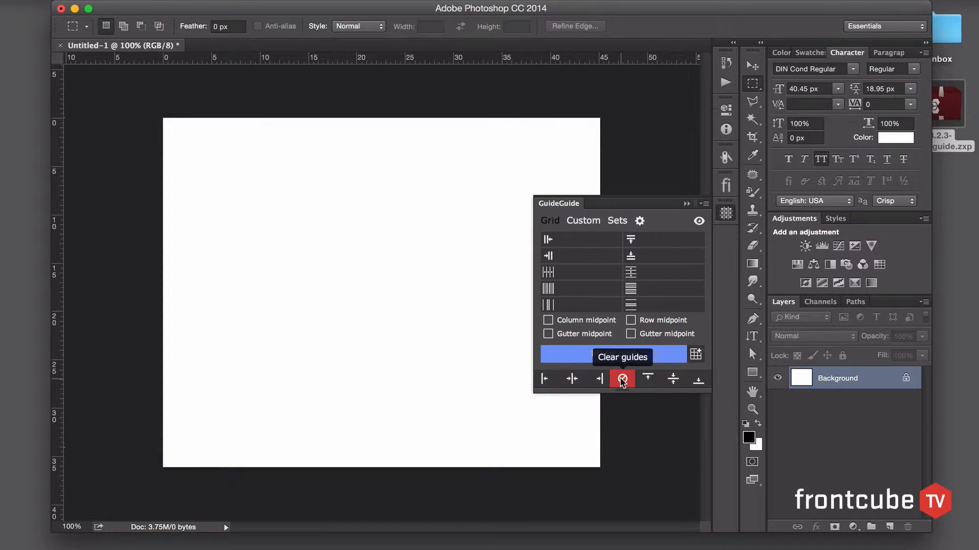
left_click(540, 380)
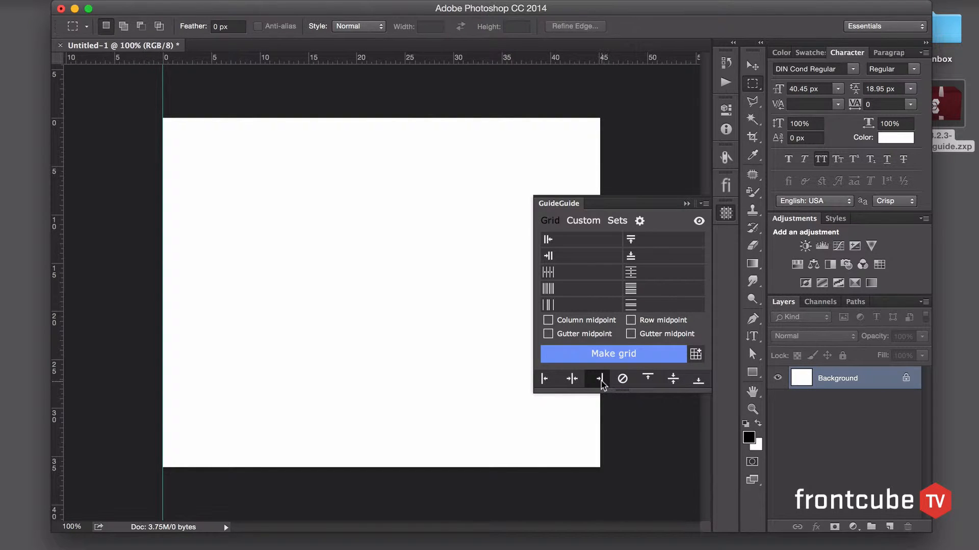
left_click(600, 379)
left_click(648, 380)
left_click(699, 380)
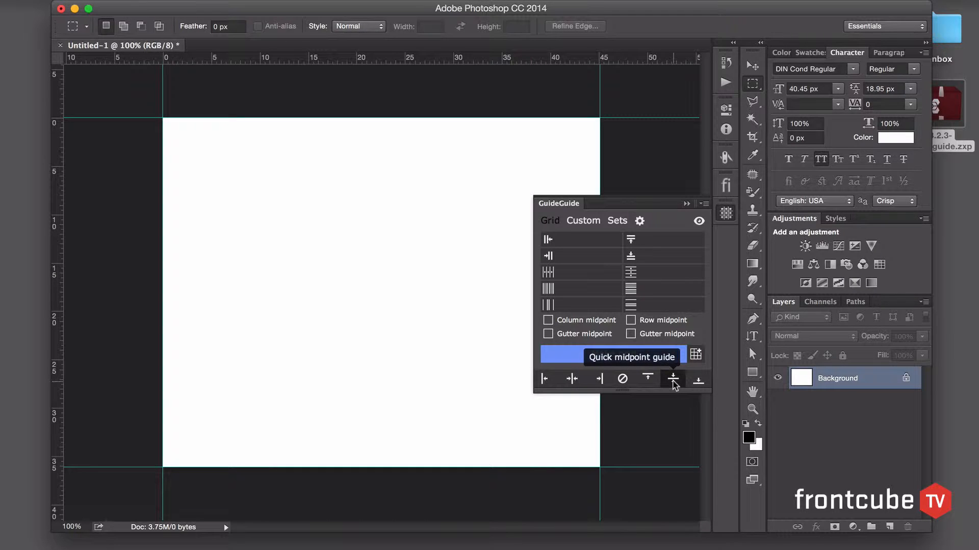
- Add horizontal and vertical quick midpoint guides that cross at the canvas centre
left_click(672, 381)
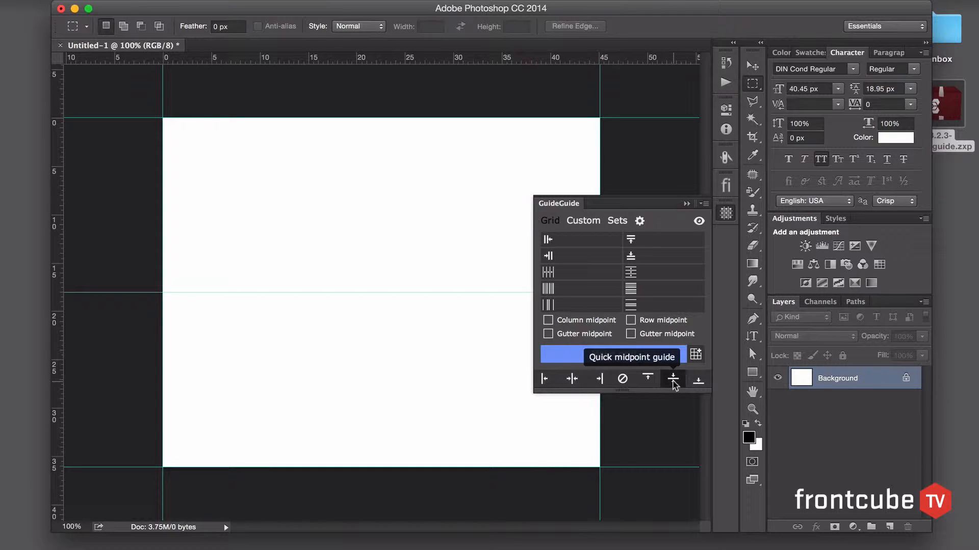
left_click(572, 379)
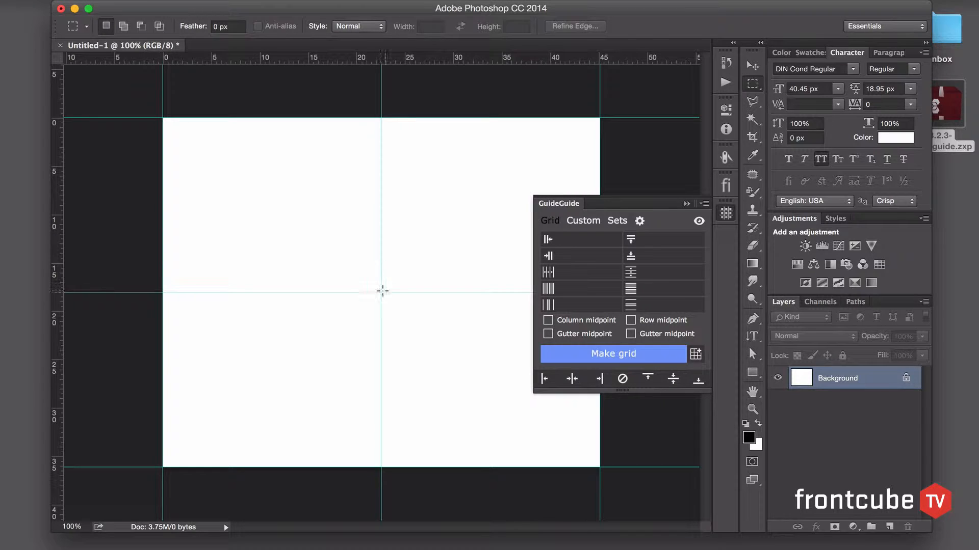
key("x")
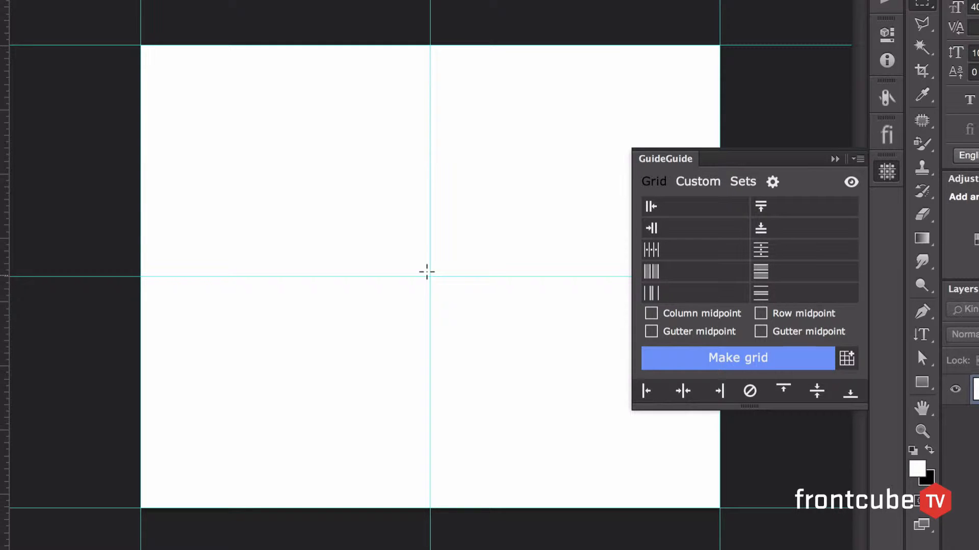
- Draw a square selection centred on the canvas midpoint and add quick guides along its left, right, top and bottom edges
left_click_drag(430, 277, 554, 369)
left_click(645, 391)
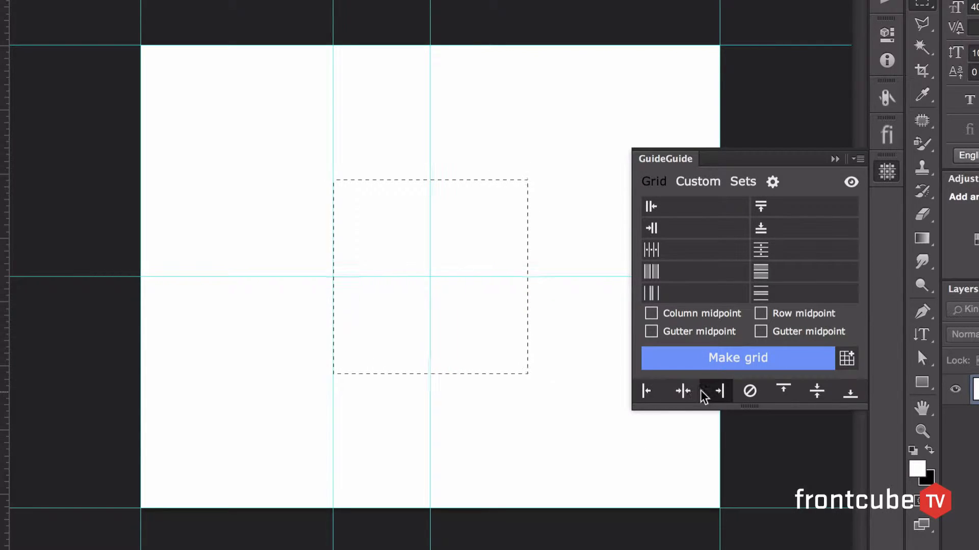
left_click(719, 391)
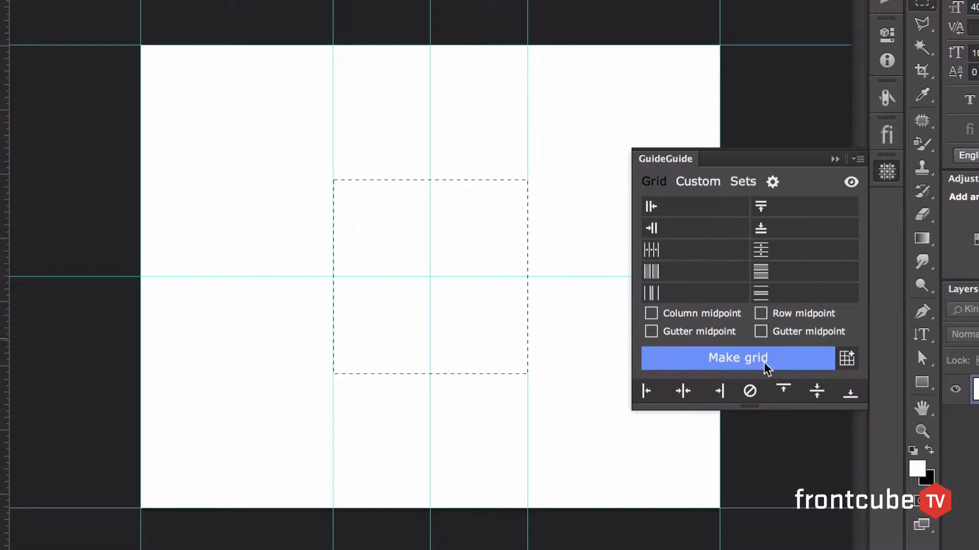
left_click(781, 393)
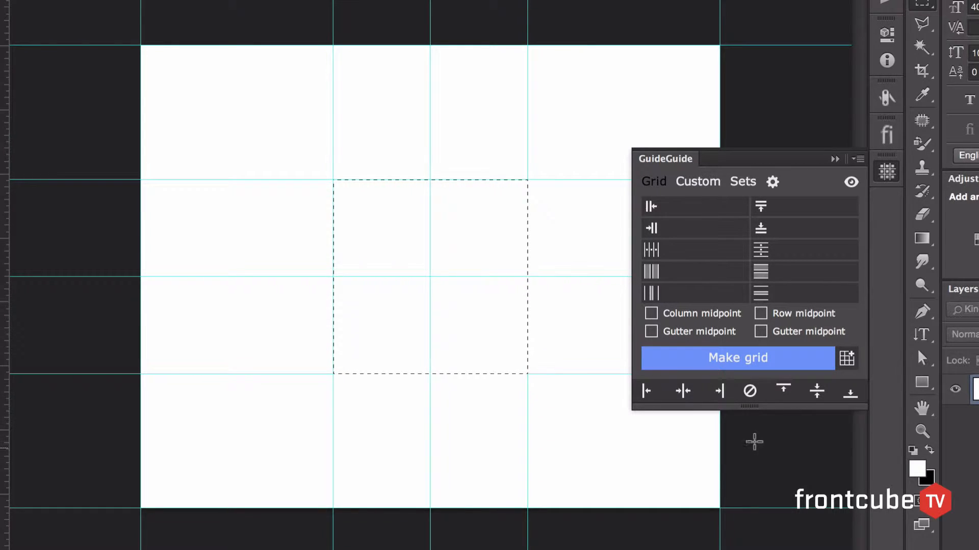
- Clear the guides within the selection, deselect it, and clear all remaining guides from the document
left_click(749, 391)
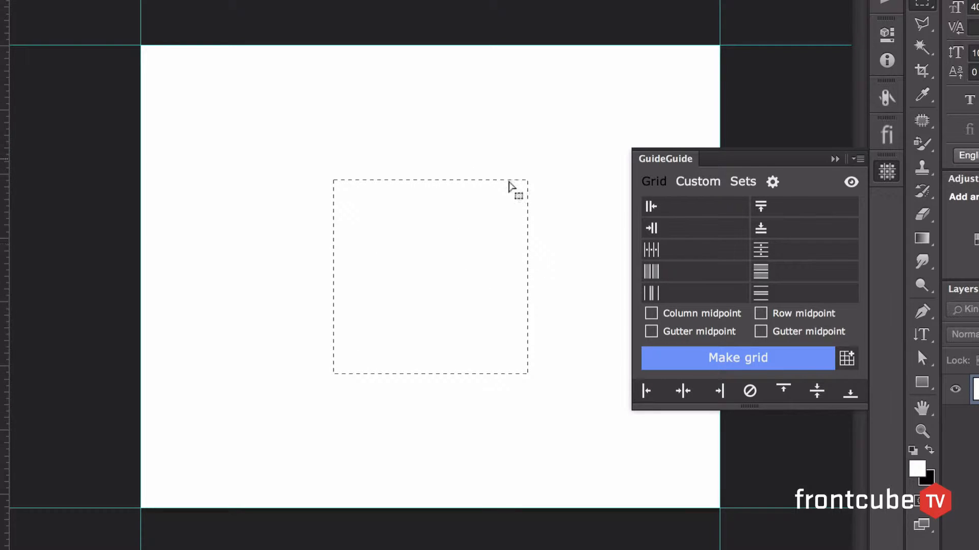
left_click(559, 160)
key("super+z")
key("super+d")
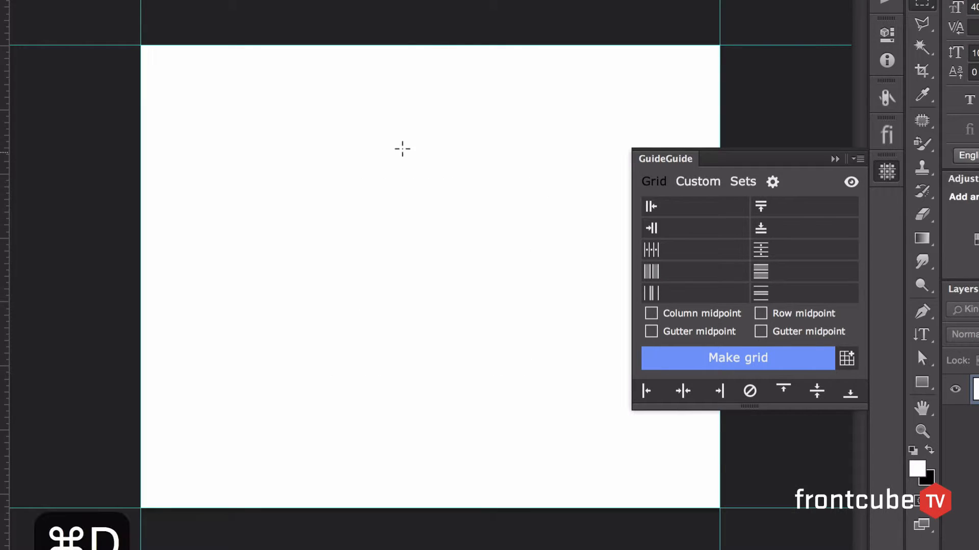
left_click(750, 393)
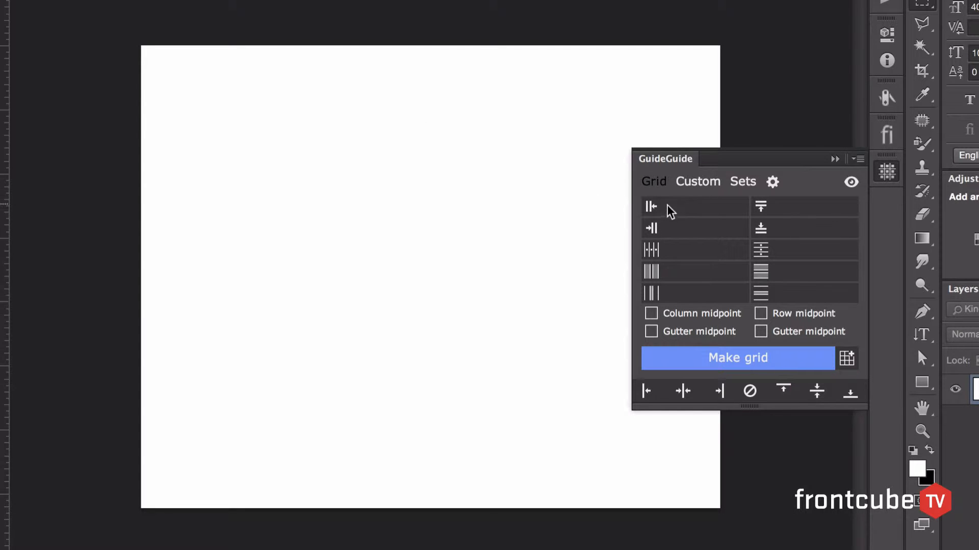
- Set the grid's left and top margins to 20 cm
left_click(687, 207)
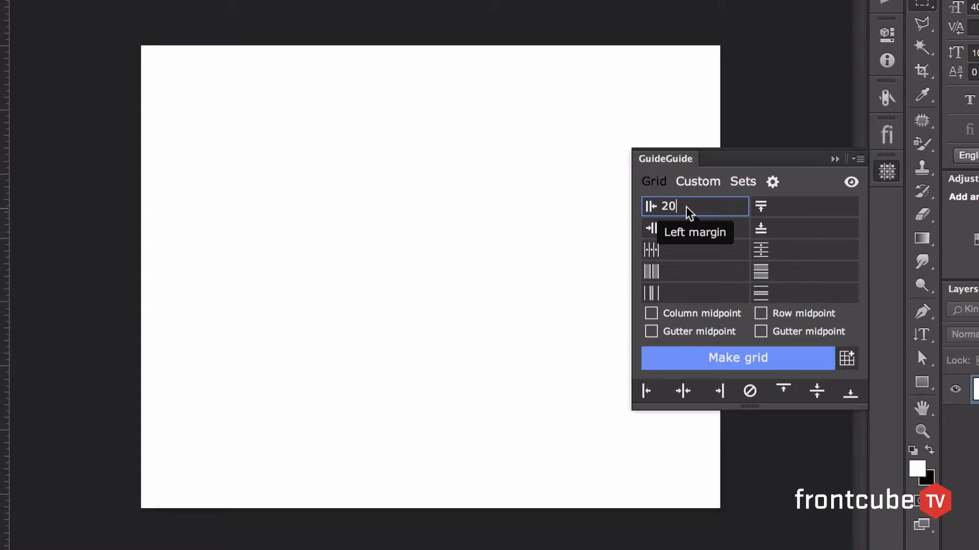
type("20cm")
left_click(805, 201)
type("20")
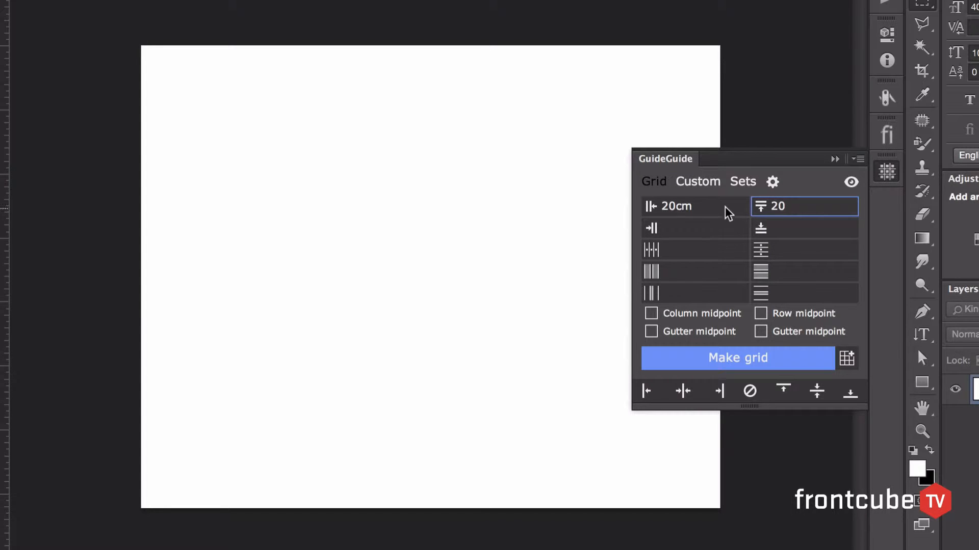
left_click(677, 206)
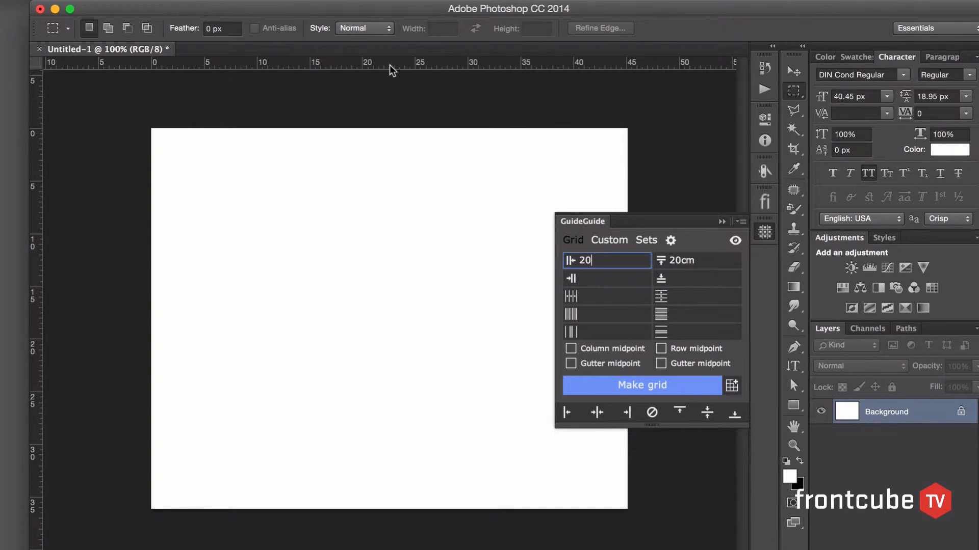
- Look at the Units & Rulers preferences, cancel them, and switch the ruler units to pixels directly from the ruler
double_click(389, 65)
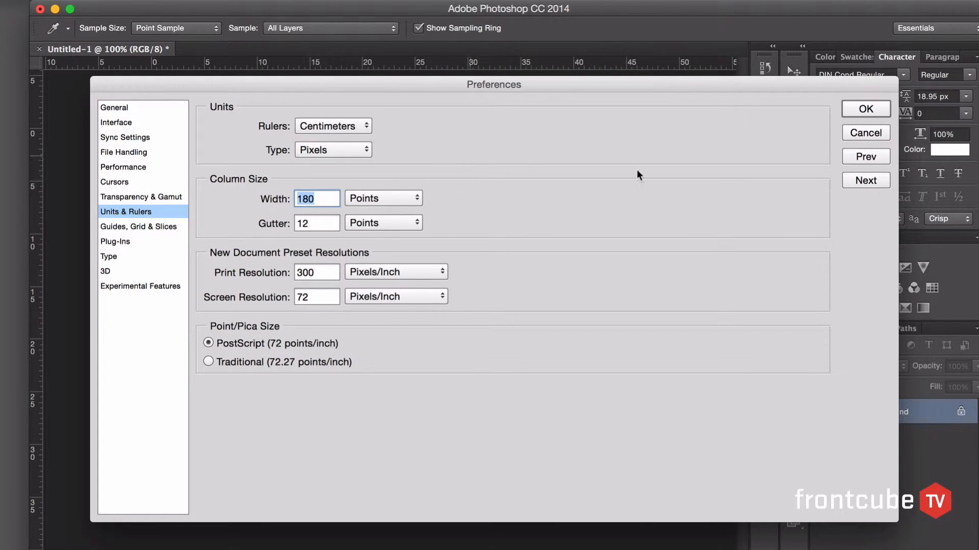
left_click(853, 134)
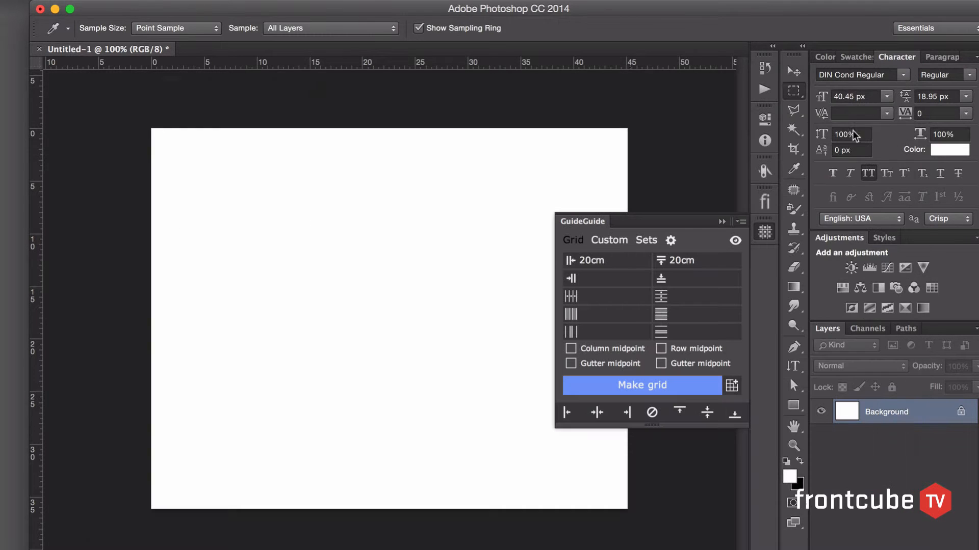
key("m")
right_click(449, 64)
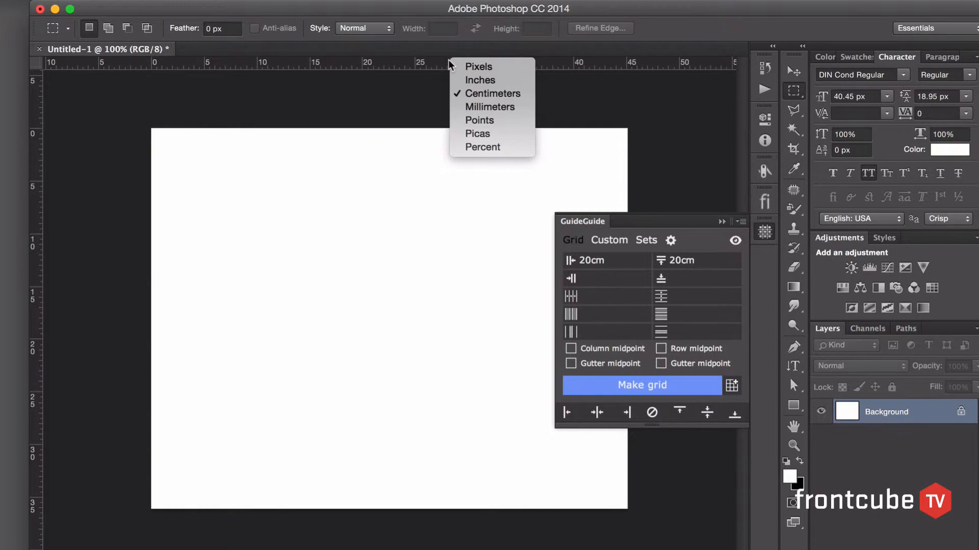
left_click(462, 67)
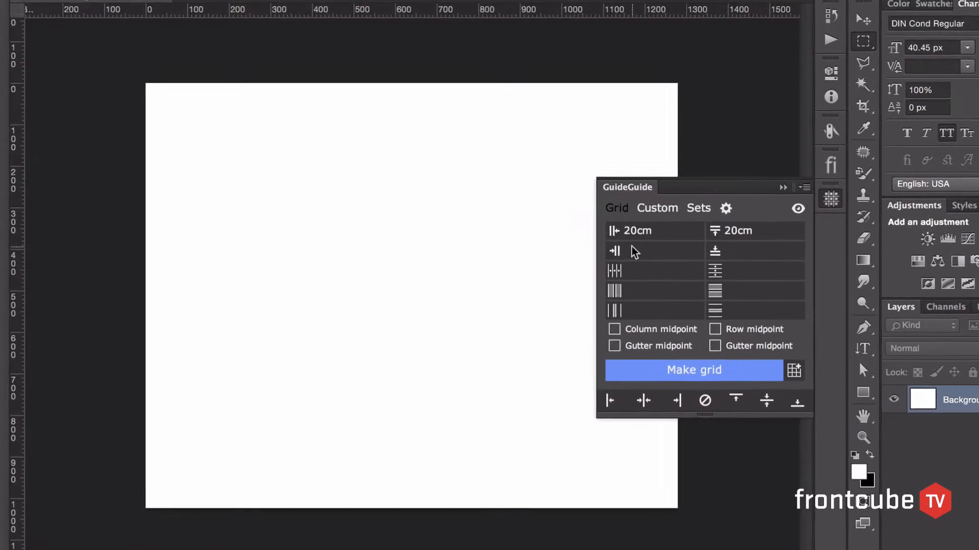
- Set the left, right, top and bottom margins to 20 px and generate the margin grid on the canvas
left_click(592, 278)
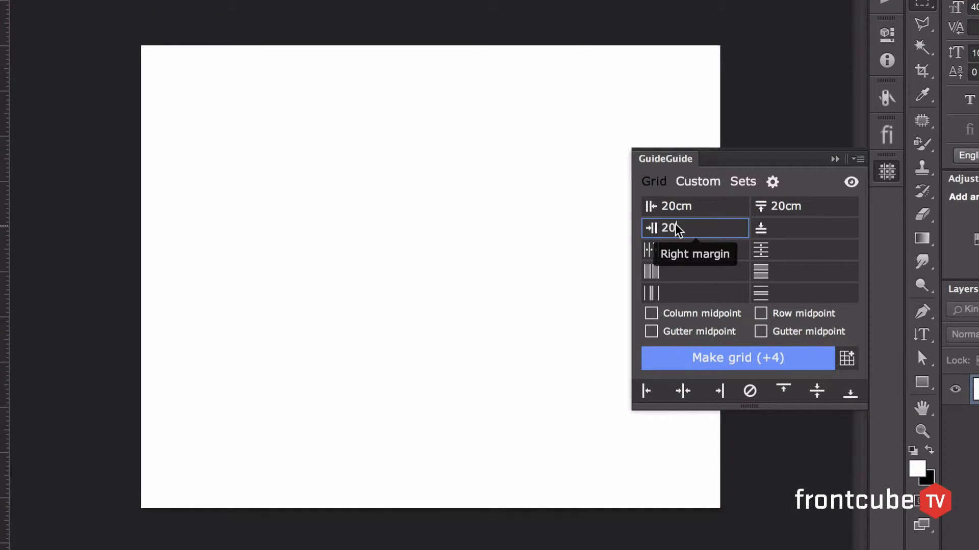
type("20")
left_click(807, 222)
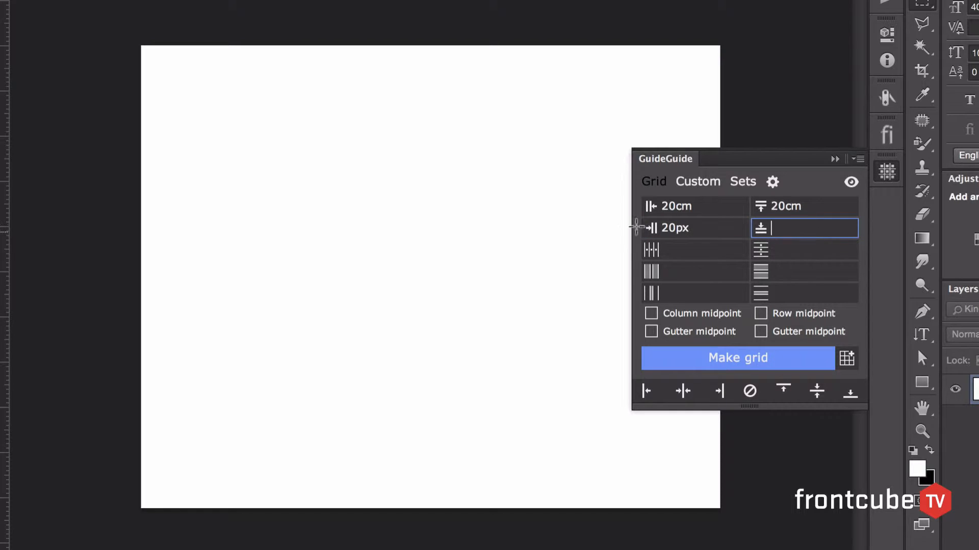
left_click(677, 206)
left_click_drag(677, 206, 705, 206)
left_click(784, 231)
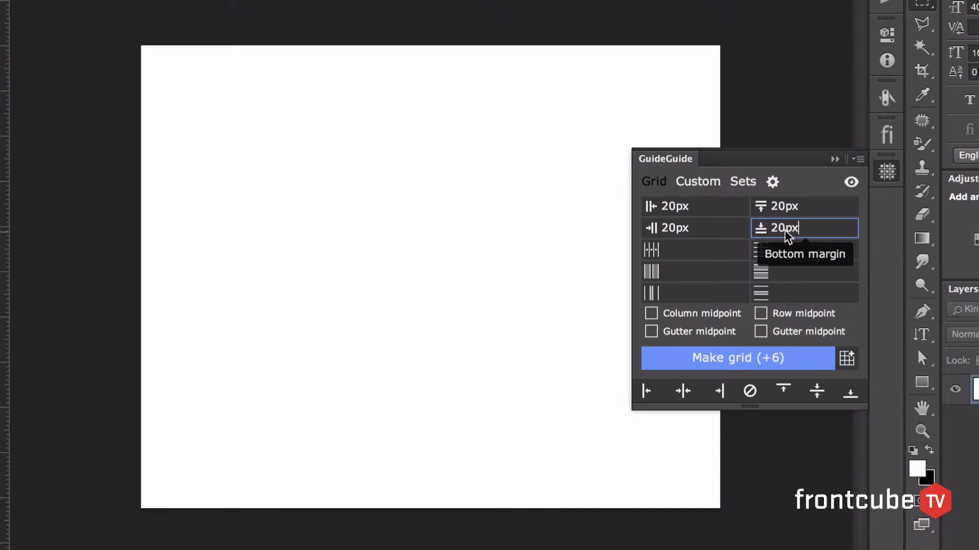
left_click(721, 356)
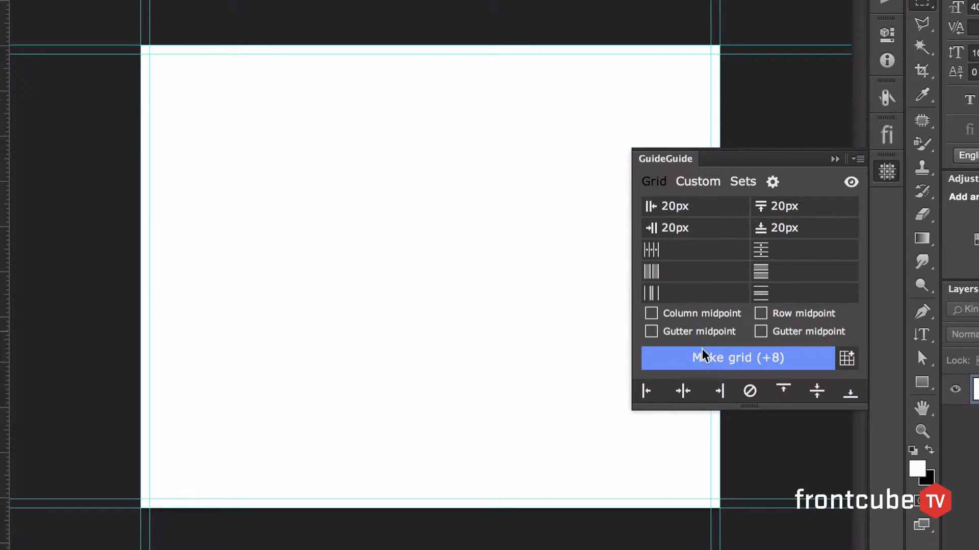
- Add both canvas midpoint guides and make the margin grid inside a centred square selection about 390 px wide
left_click(683, 391)
left_click(816, 391)
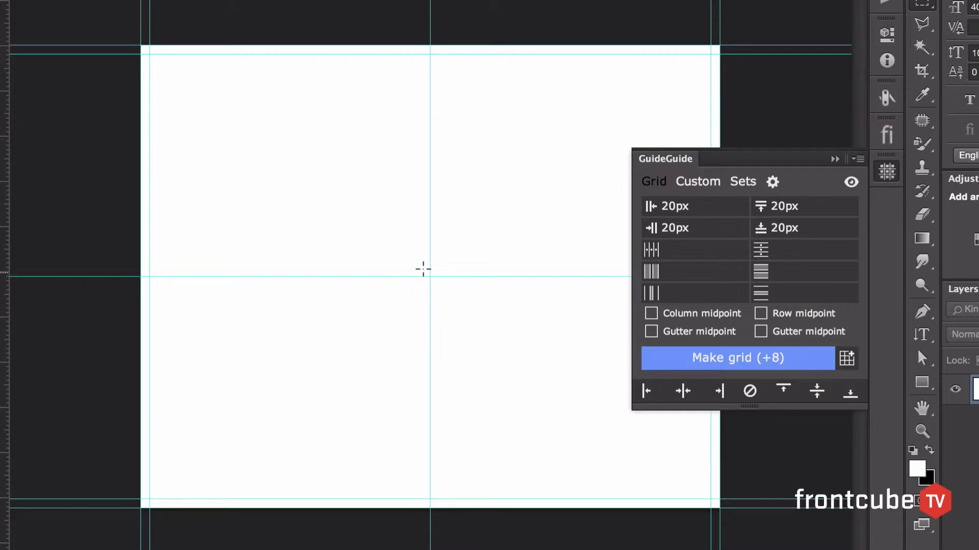
left_click_drag(430, 277, 515, 375)
left_click(764, 359)
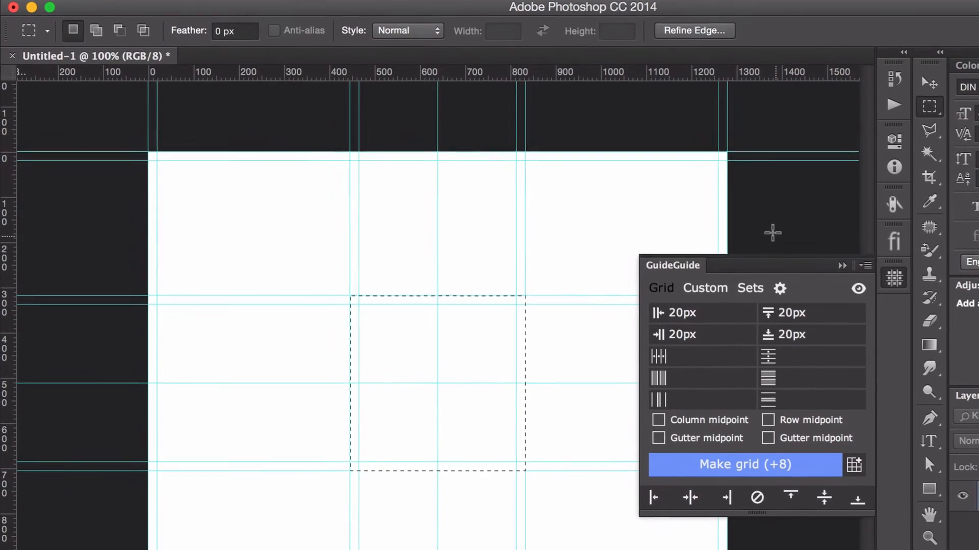
- Create a new document with the Web preset at 1280 x 1024 pixels
left_click(73, 0)
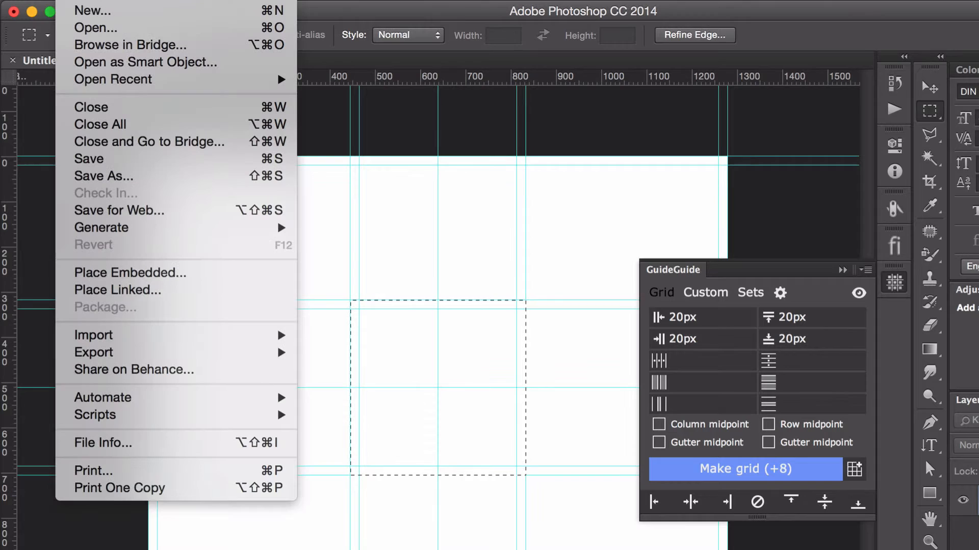
left_click(82, 10)
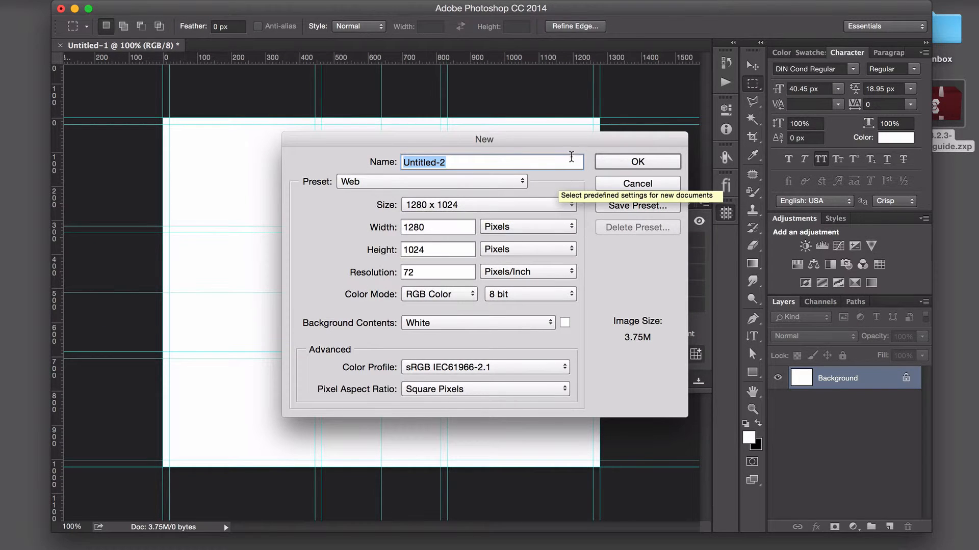
left_click(608, 162)
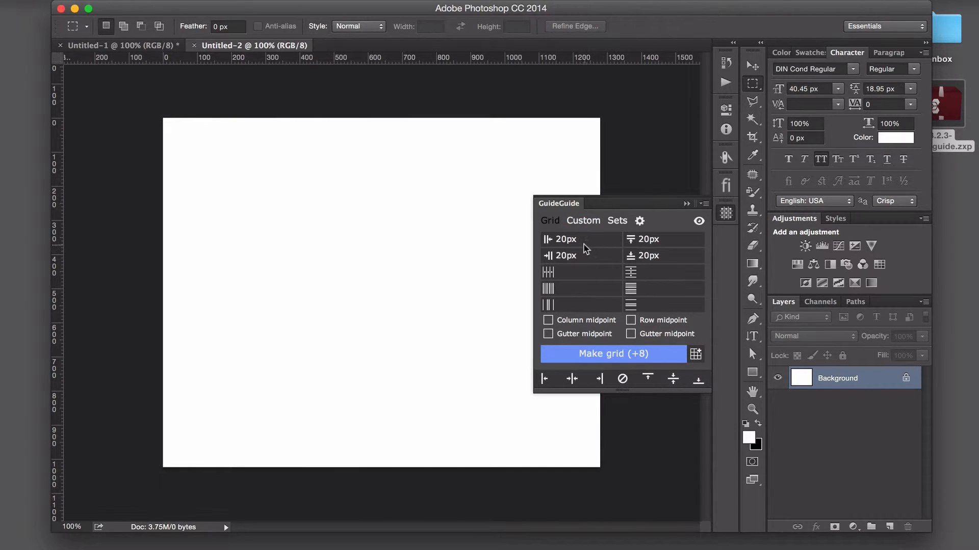
- Make a grid with 12 columns, a 60 px column width and a 20 px column gutter
left_click(575, 274)
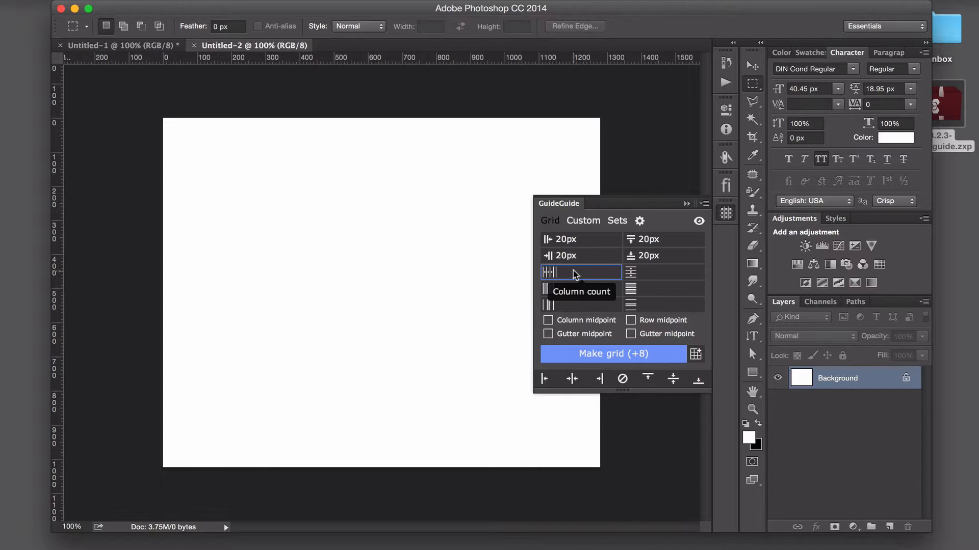
type("12")
left_click(578, 288)
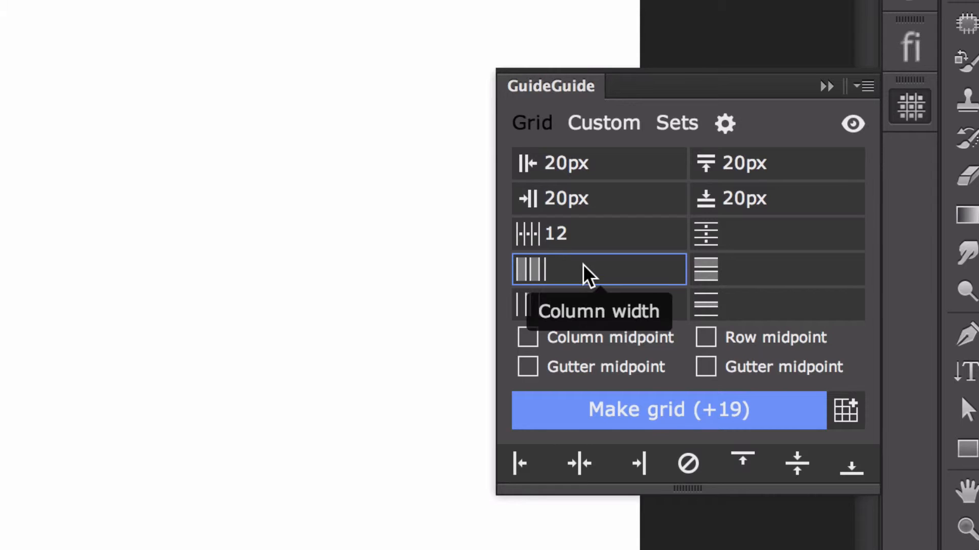
type("60")
left_click(575, 302)
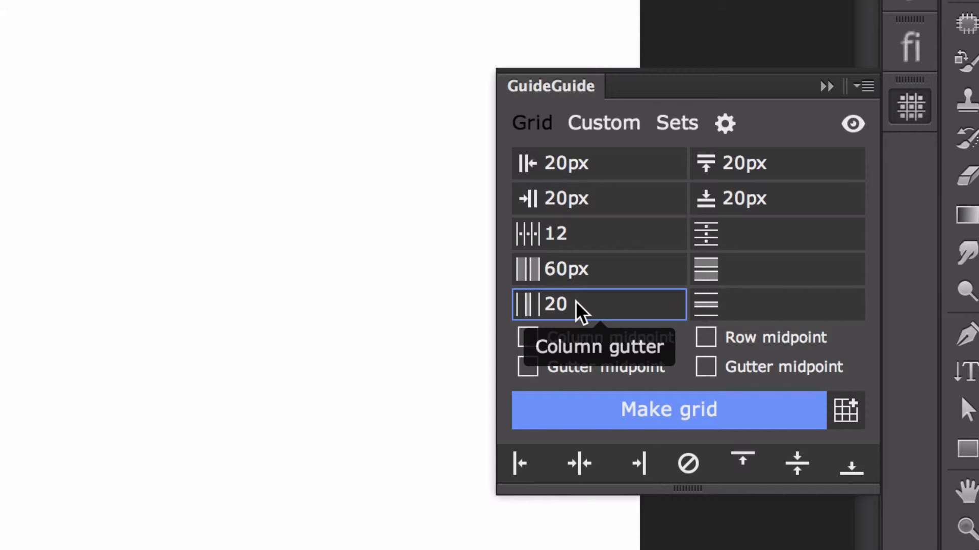
left_click(781, 238)
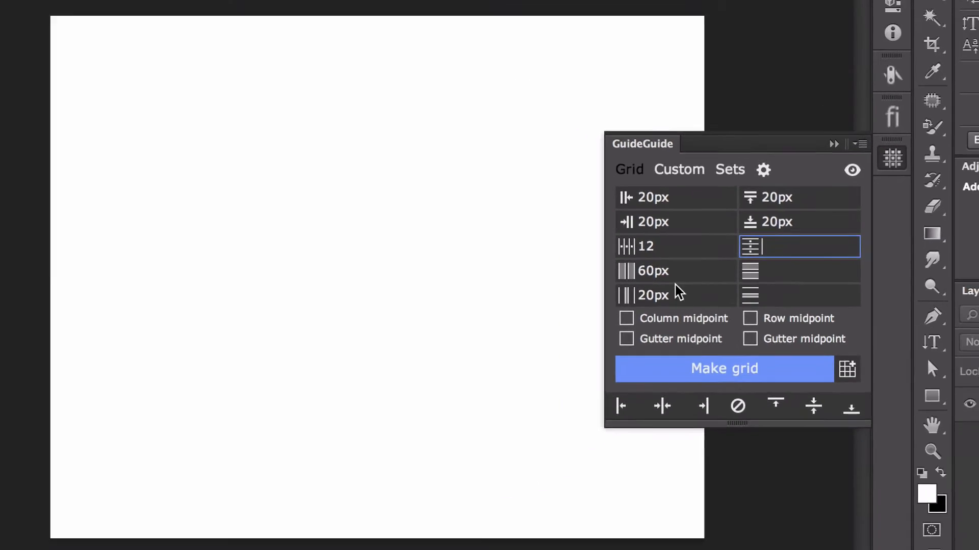
left_click(706, 366)
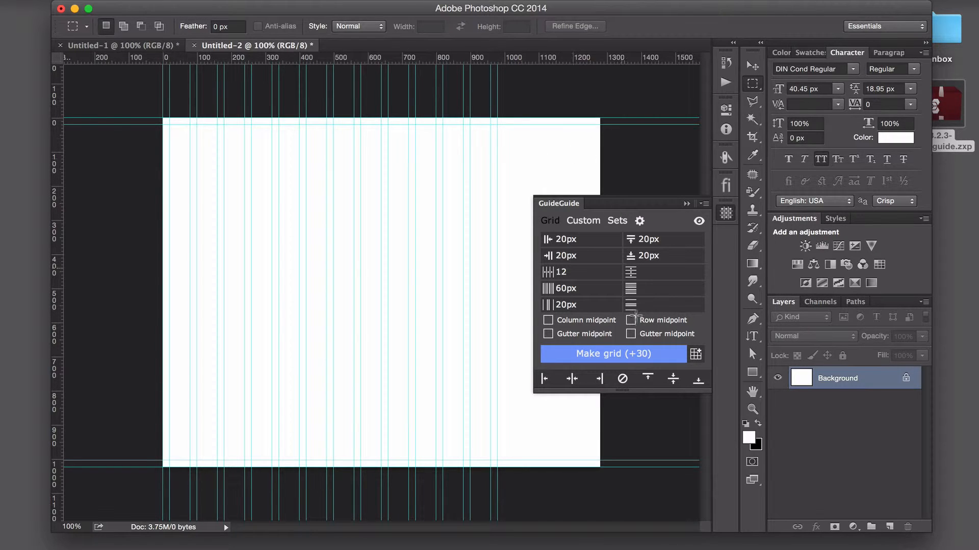
- Empty the column width value, clear the existing guides and regenerate the 12-column grid
left_click(598, 288)
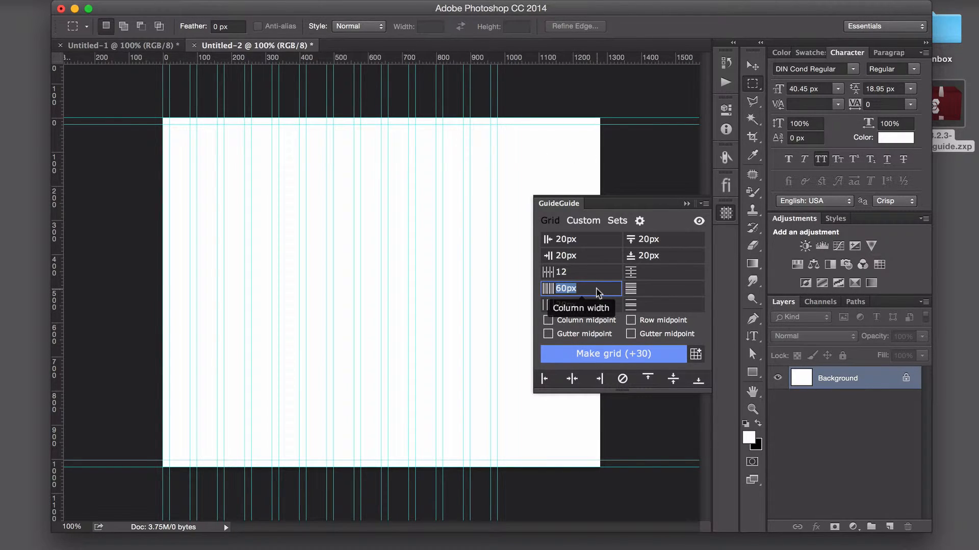
key("BackSpace")
left_click(625, 386)
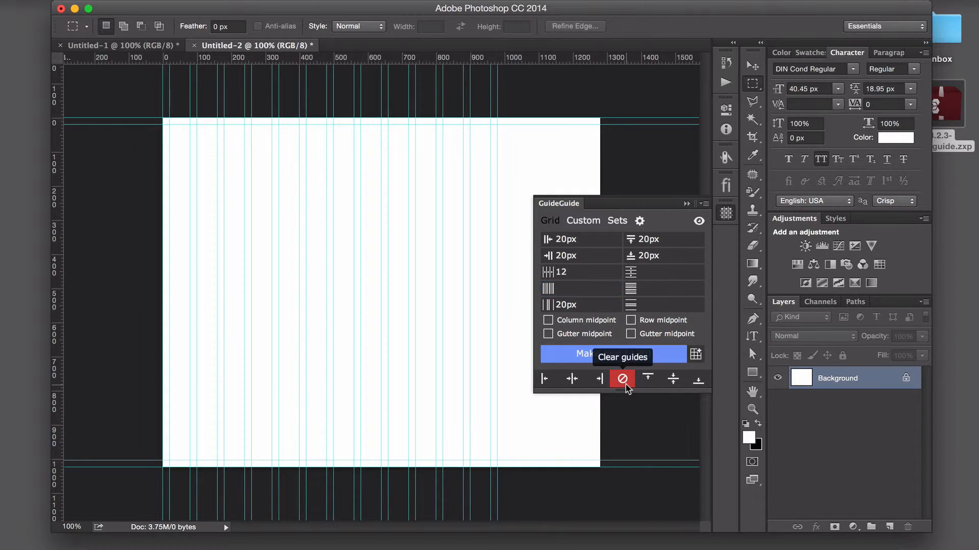
left_click(631, 356)
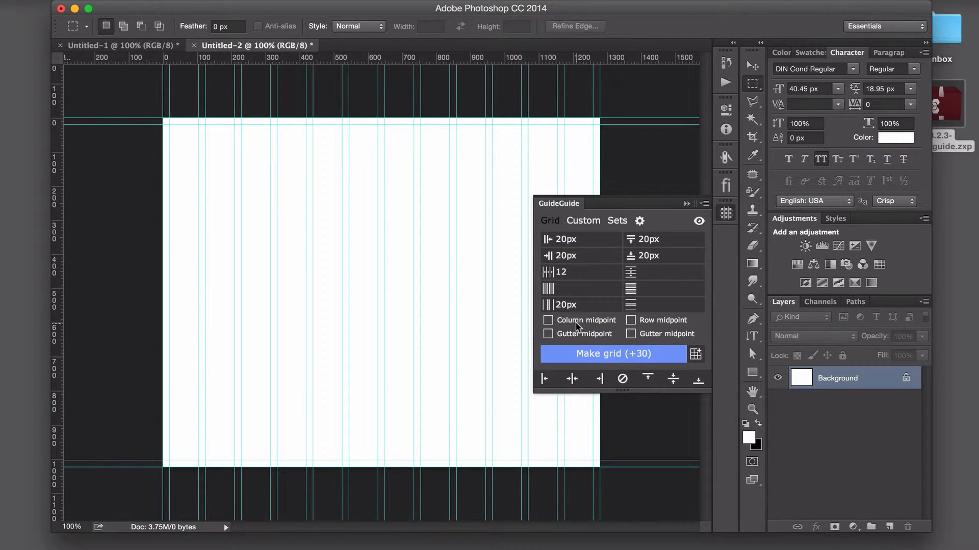
- Enable the column gutter midpoint, leave the column midpoint off, and make the grid again
left_click(547, 321)
left_click(547, 324)
left_click(548, 324)
left_click(546, 334)
left_click(547, 321)
left_click(613, 357)
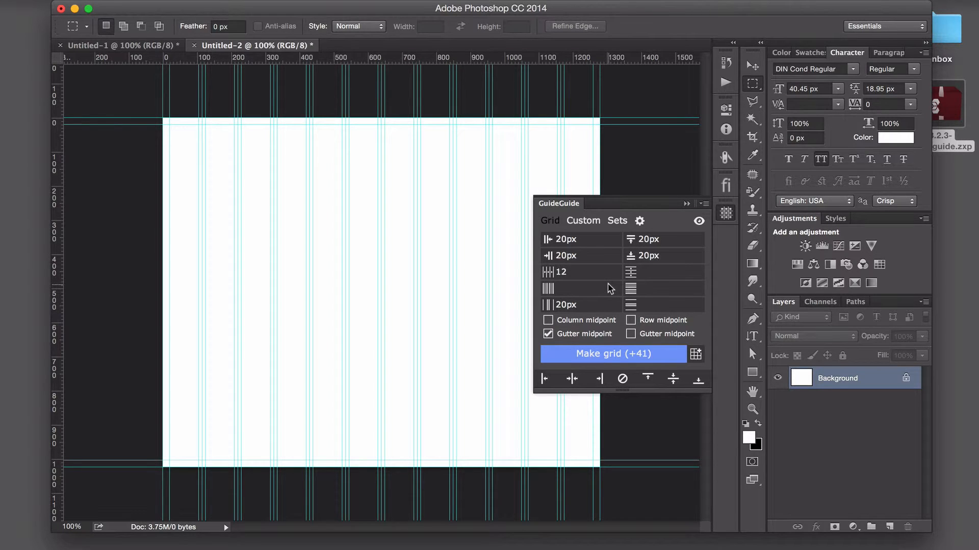
- Save the current grid settings as a set named "12px wide"
left_click(695, 354)
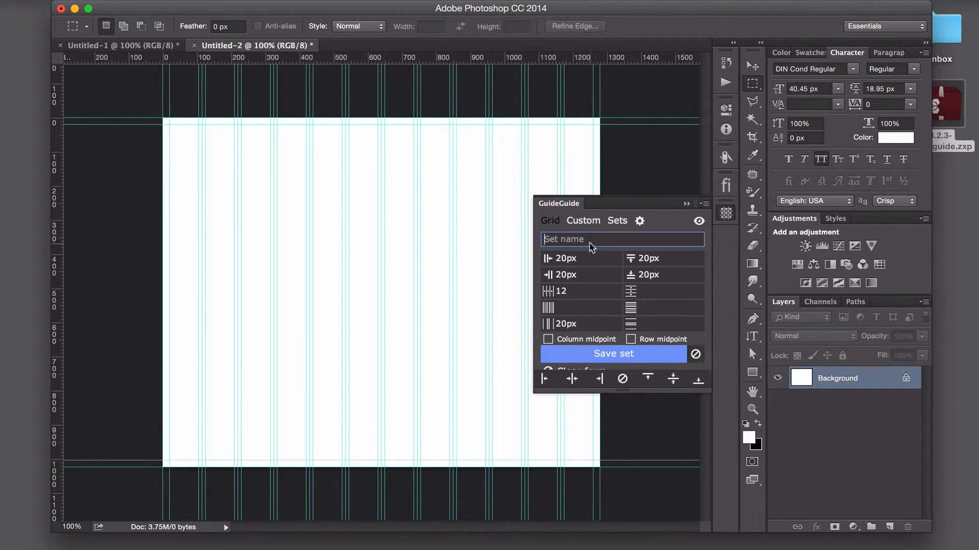
key("super+BackSpace")
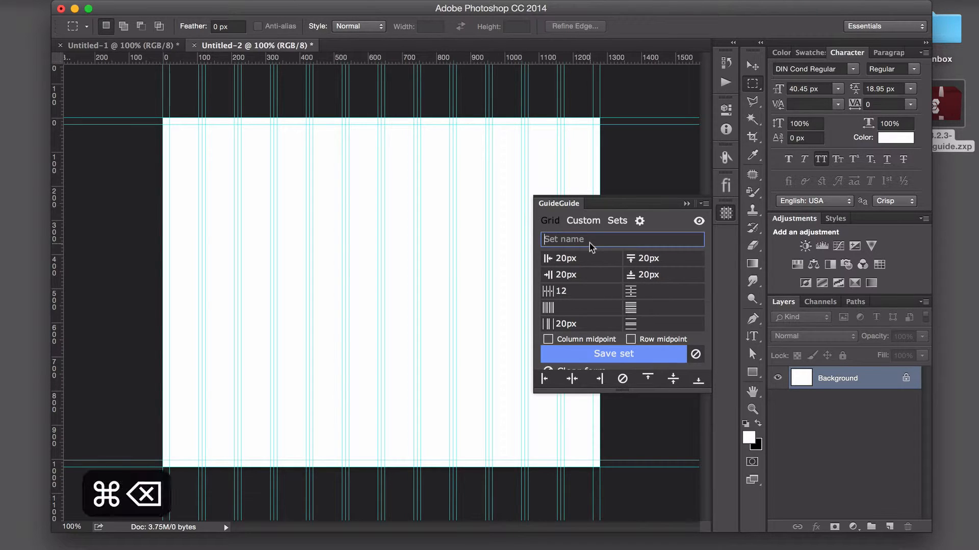
type("12px wide")
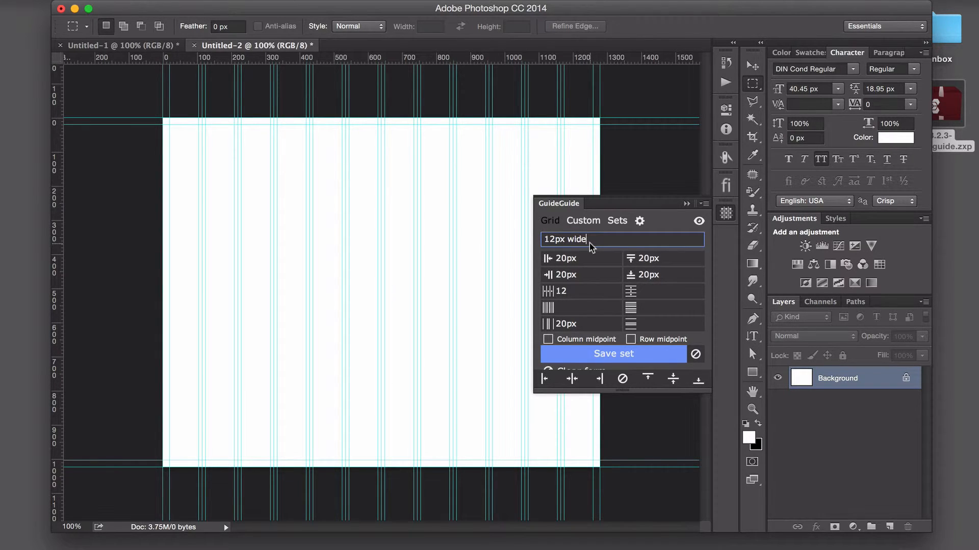
left_click(621, 354)
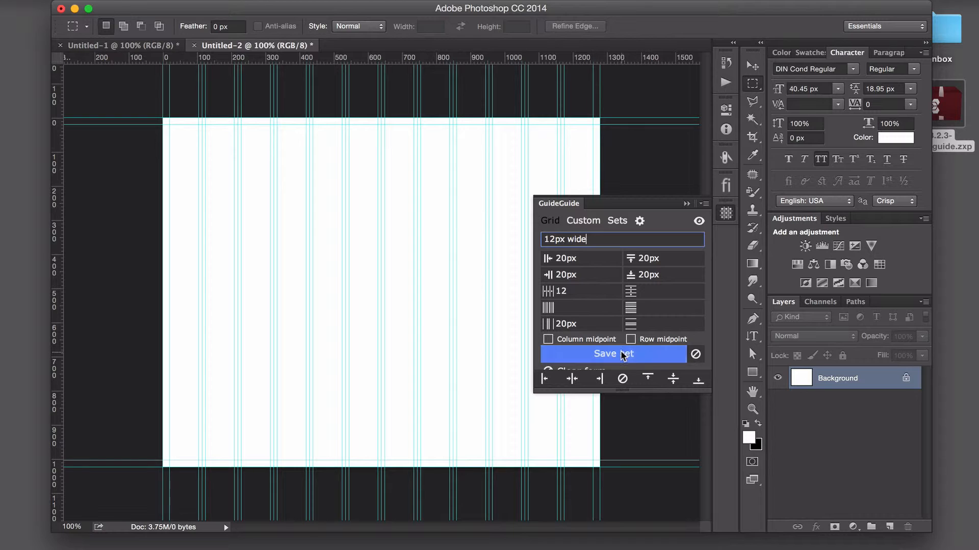
- Empty the left, top, right and bottom margin values in the GuideGuide grid form
left_click(557, 294)
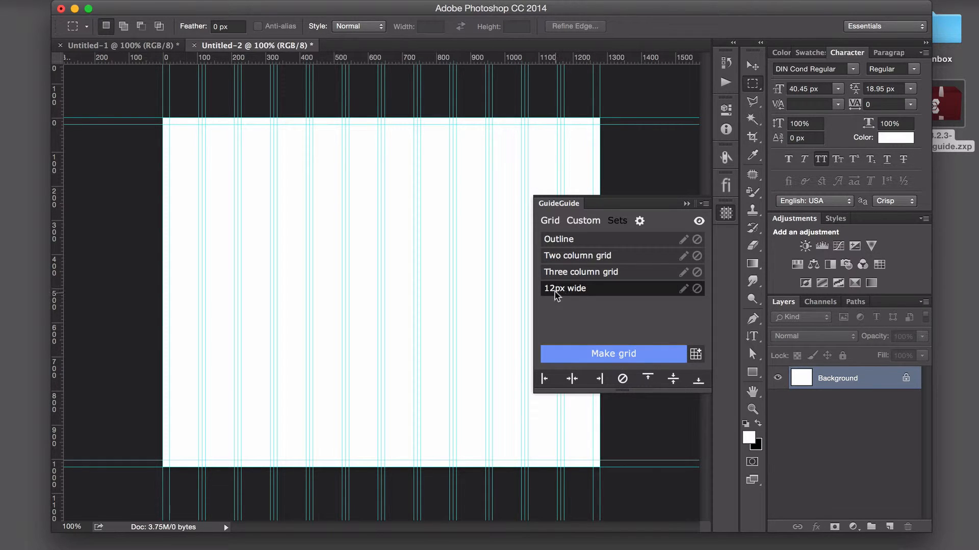
left_click(566, 292)
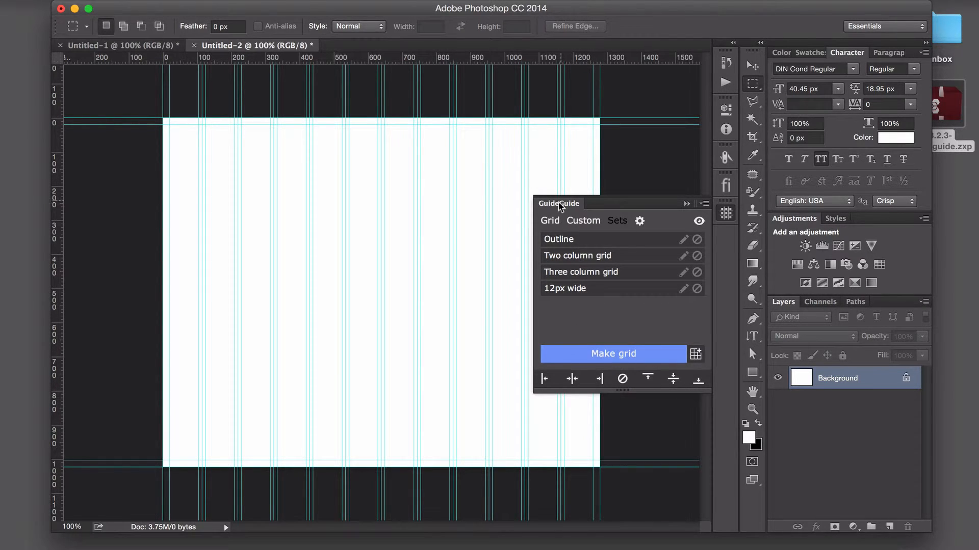
left_click(554, 219)
left_click(601, 238)
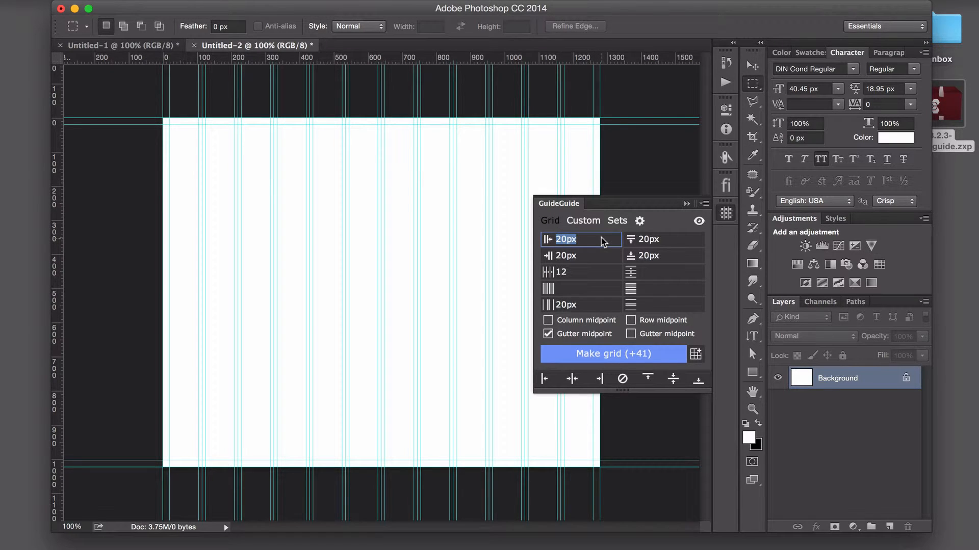
key("BackSpace")
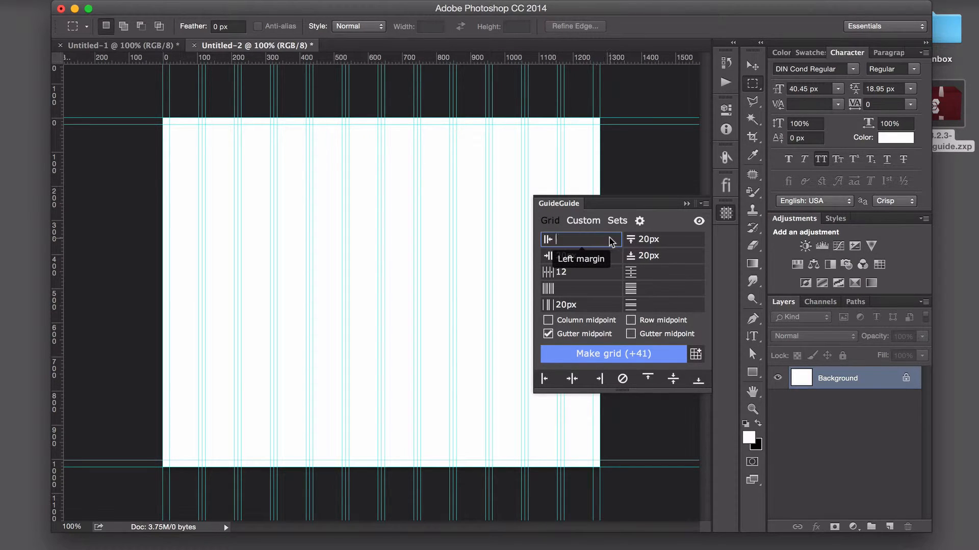
left_click(661, 240)
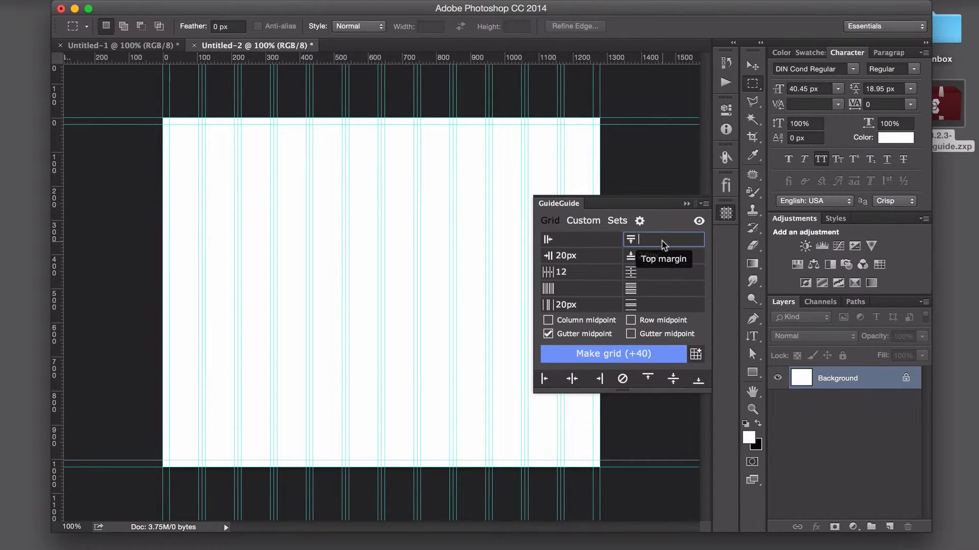
left_click(599, 258)
key("BackSpace")
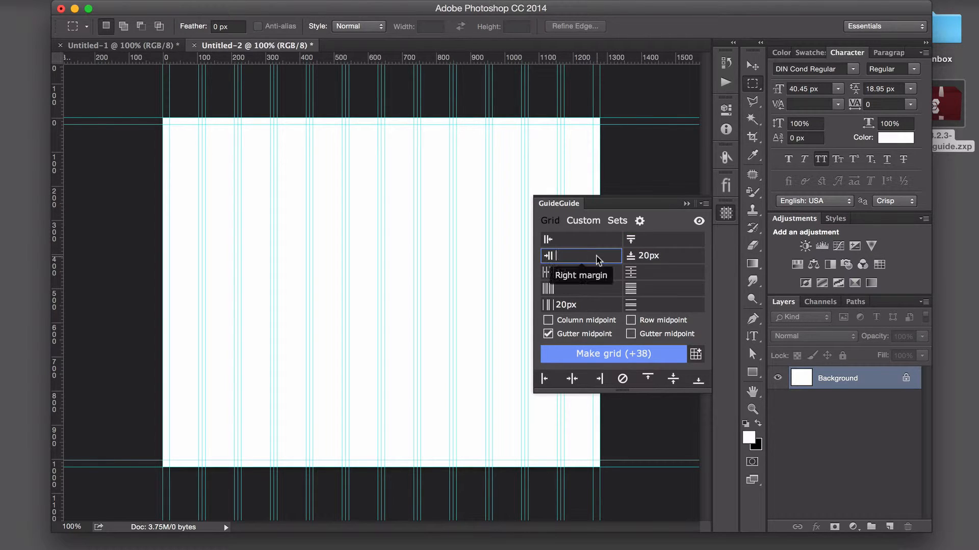
left_click(669, 259)
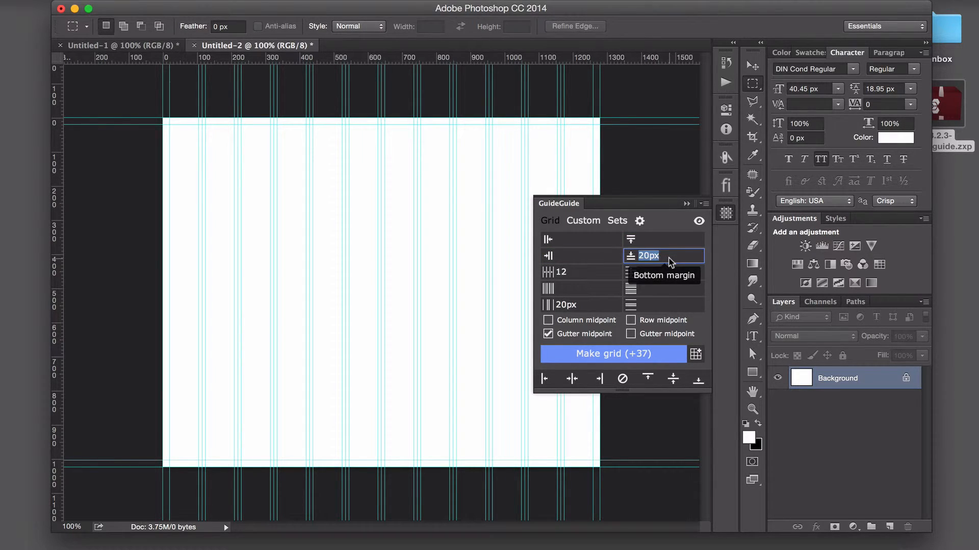
key("BackSpace")
- Empty the column count and clear all guides from the document
left_click(600, 272)
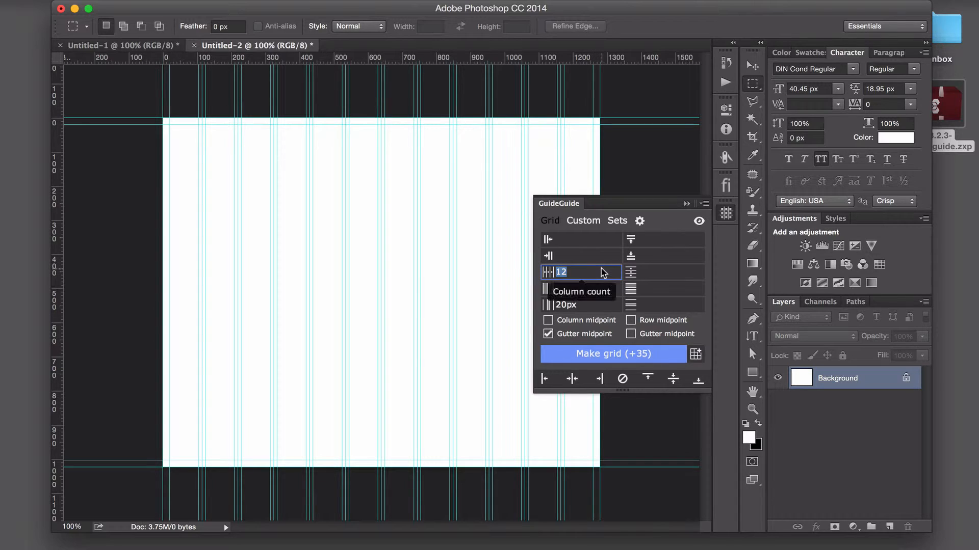
key("BackSpace")
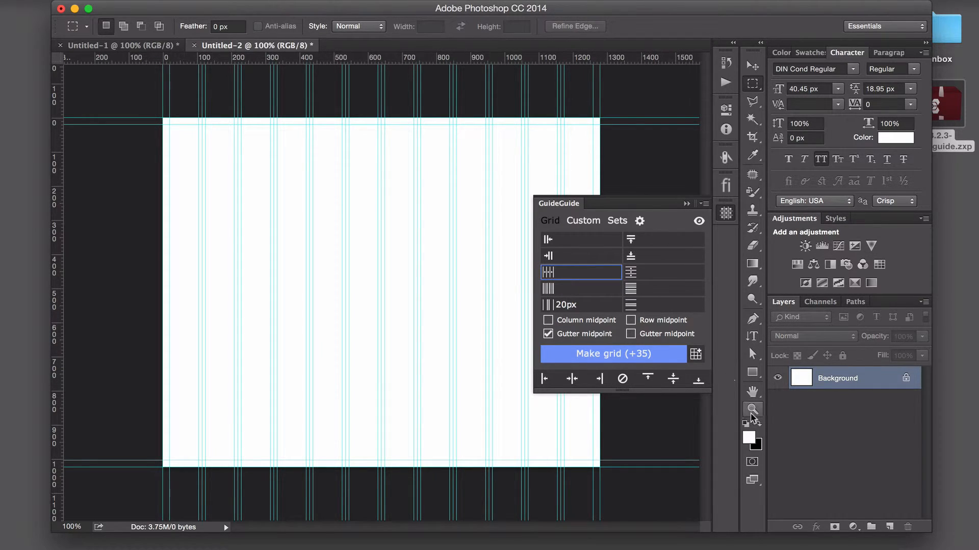
left_click(622, 379)
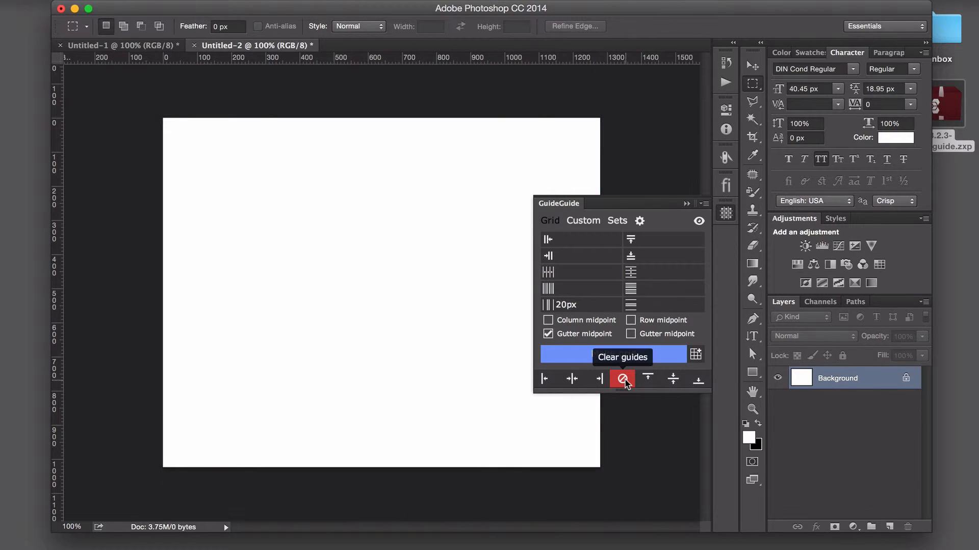
- Make the grid from the saved set "12px wide"
left_click(617, 222)
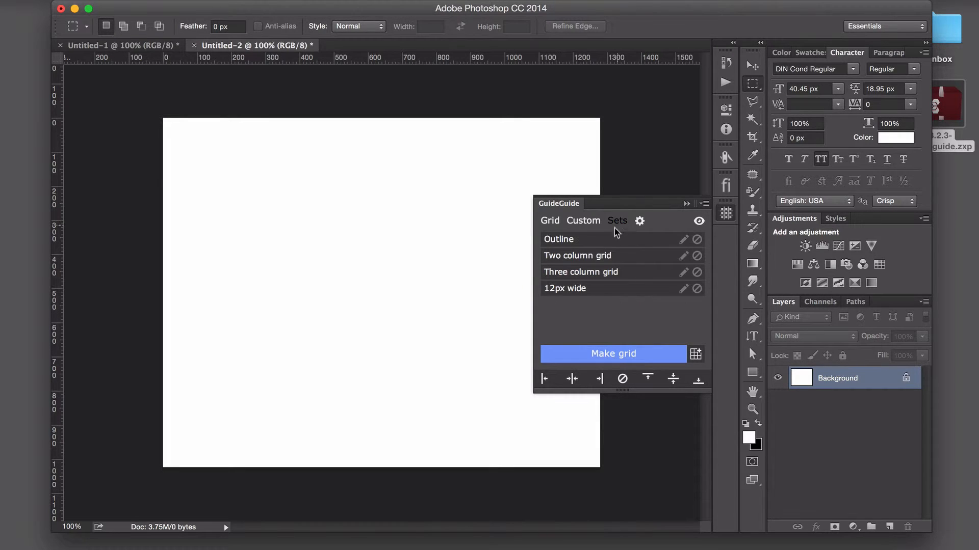
left_click(584, 288)
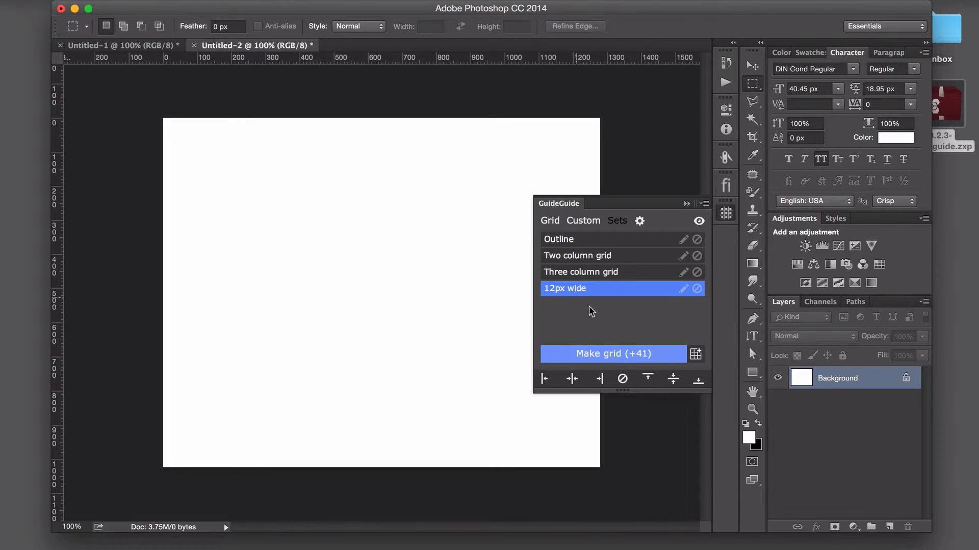
left_click(596, 350)
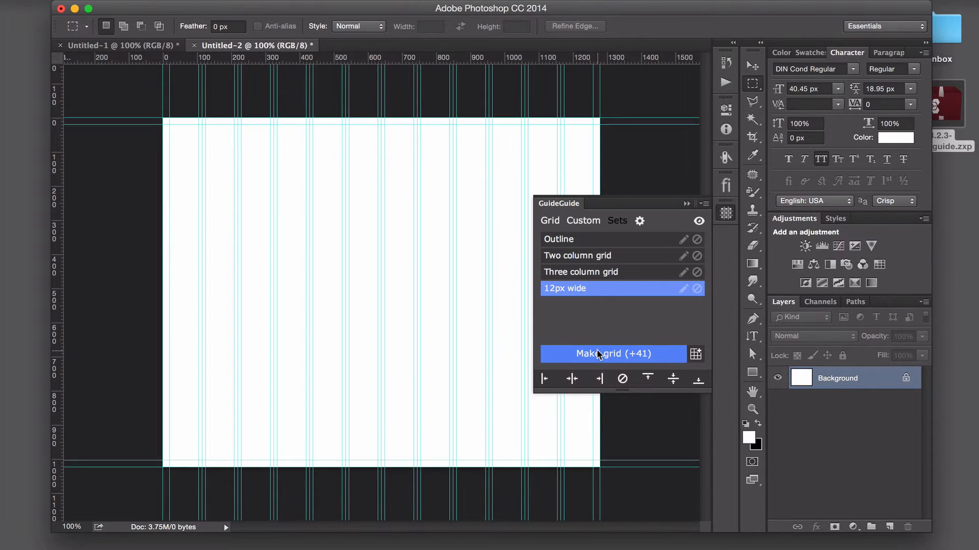
left_click(647, 319)
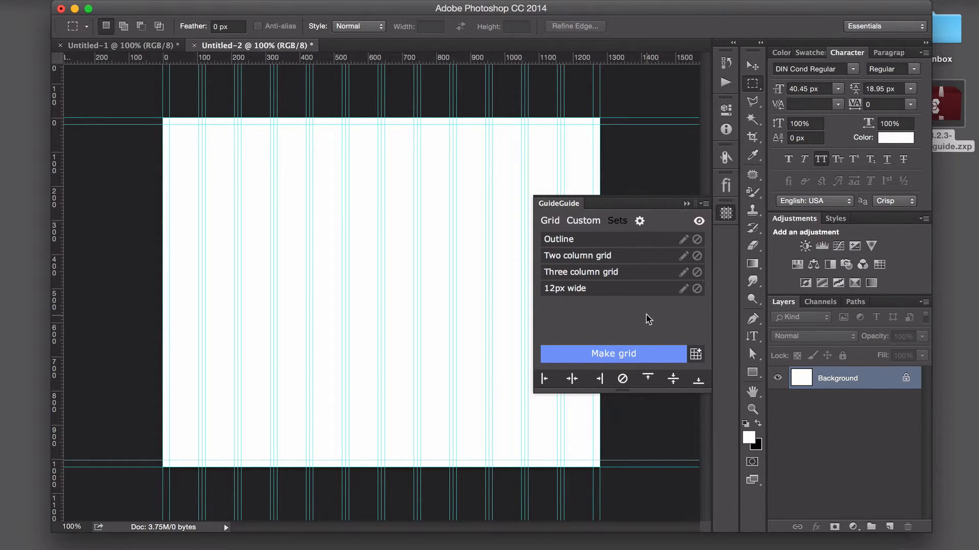
left_click(578, 289)
- Export the GuideGuide sets to a GitHub Gist and view the exported sets.json in the browser
left_click(640, 222)
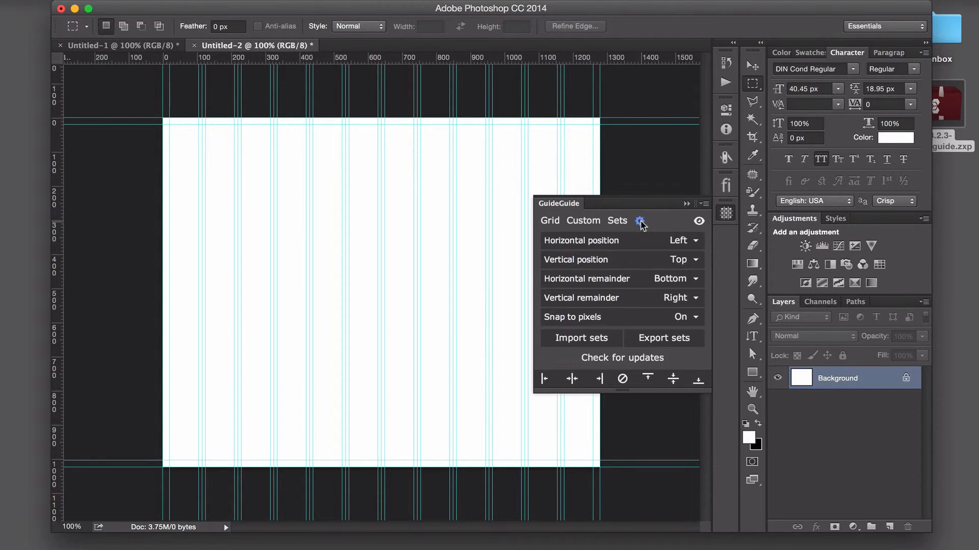
left_click(653, 339)
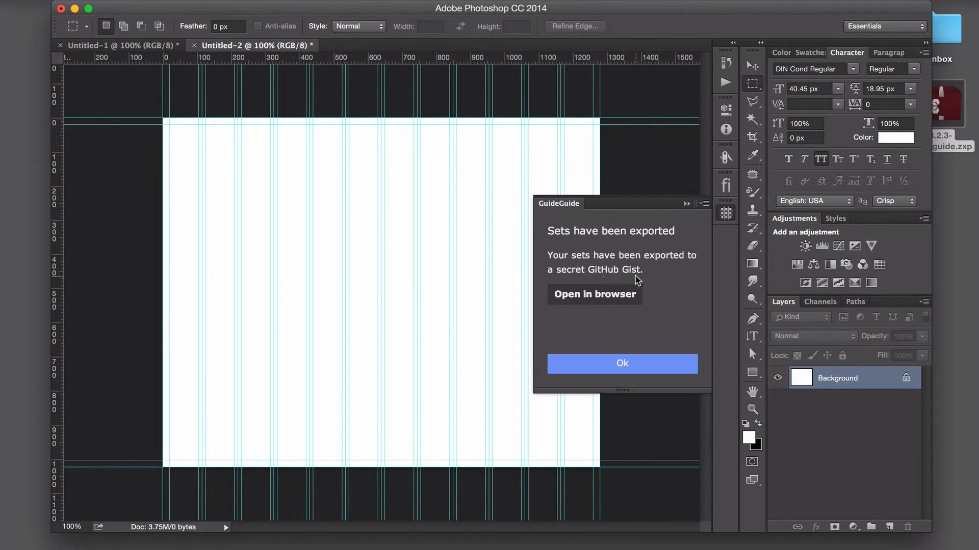
left_click(615, 296)
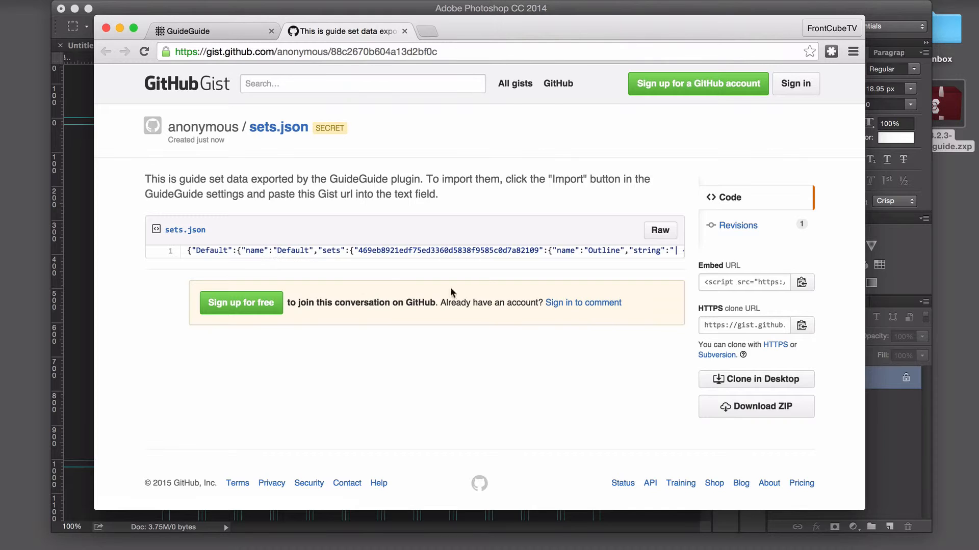
left_click(659, 230)
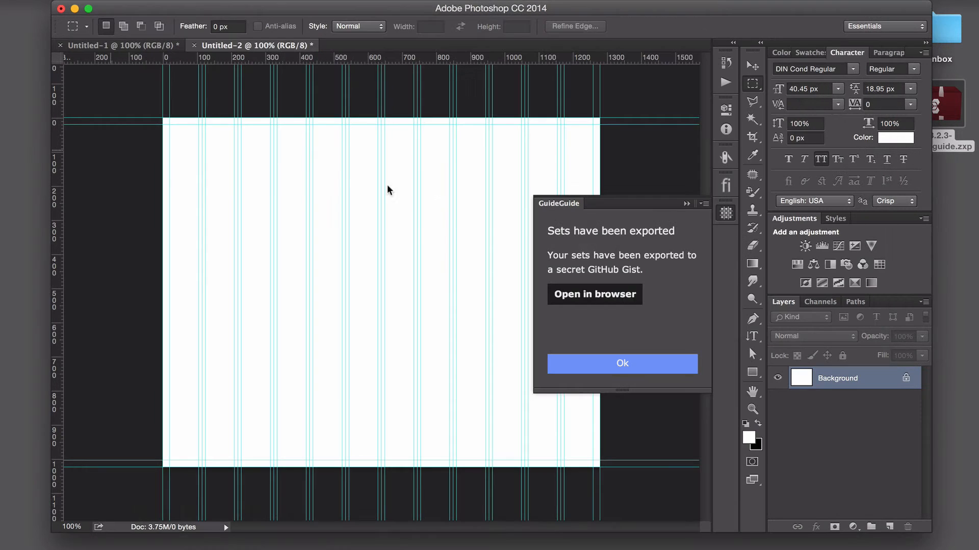
- Dismiss the export notice back in Photoshop and open the import option for sets
left_click(724, 219)
left_click(724, 218)
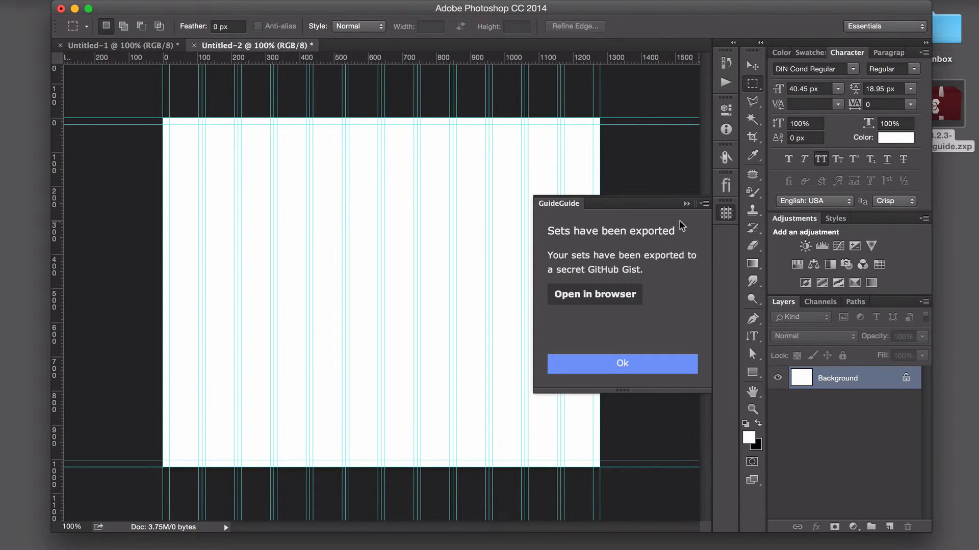
left_click(621, 362)
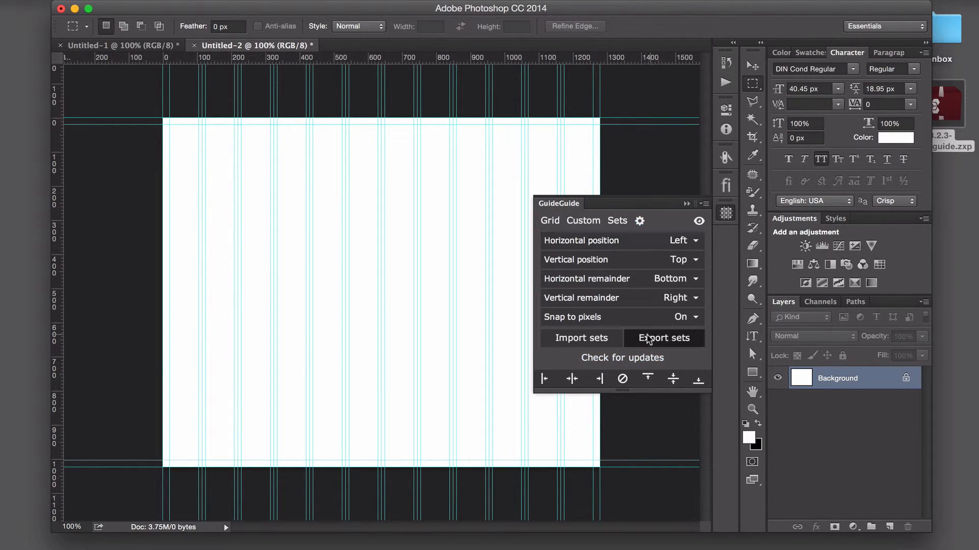
left_click(564, 338)
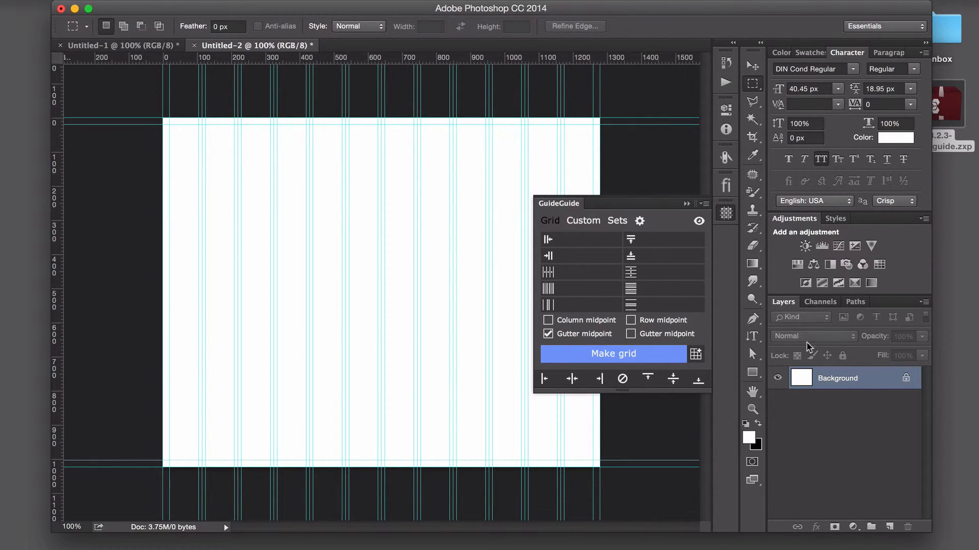
- Draw a rectangle of about 85 × 984 px over the first column between the margin guides and fill it bright red
left_click(752, 372)
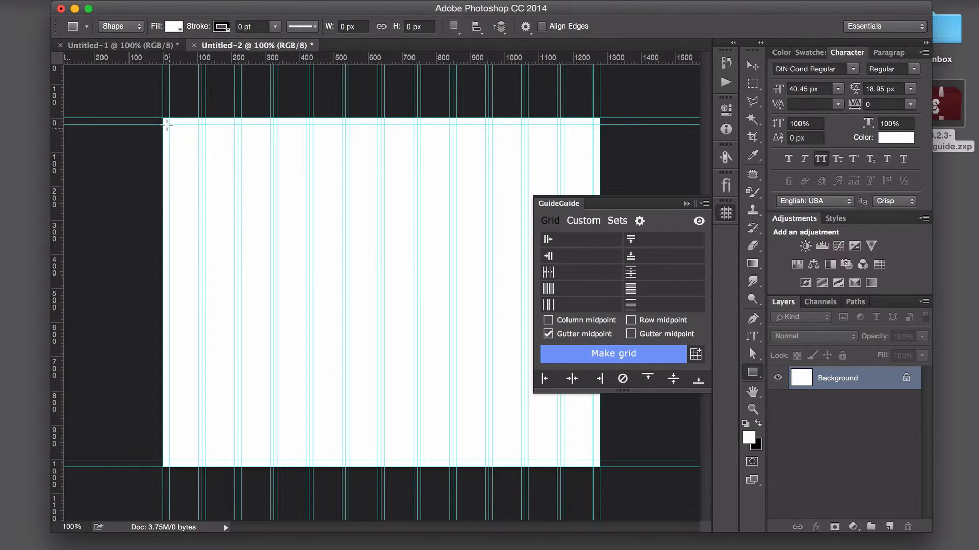
left_click_drag(170, 124, 198, 456)
left_click(532, 185)
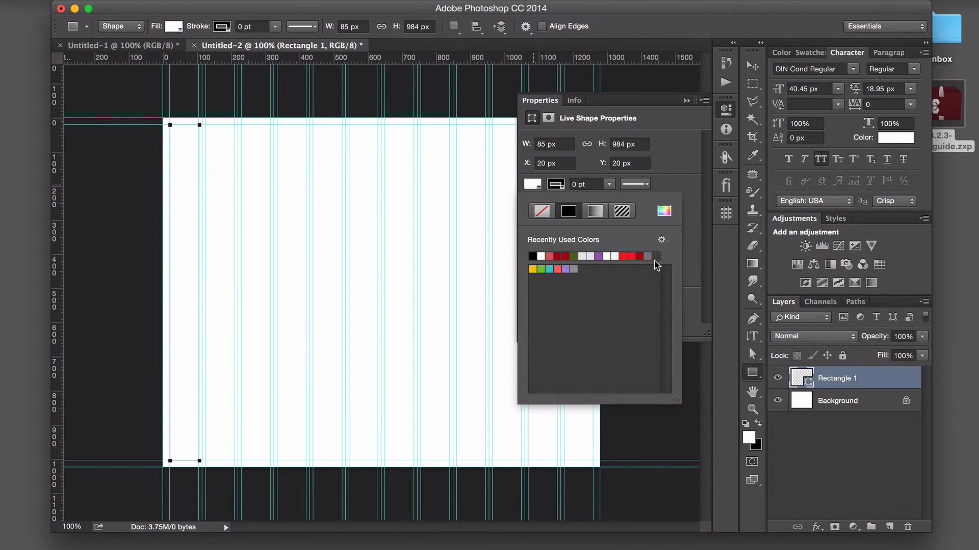
left_click(637, 255)
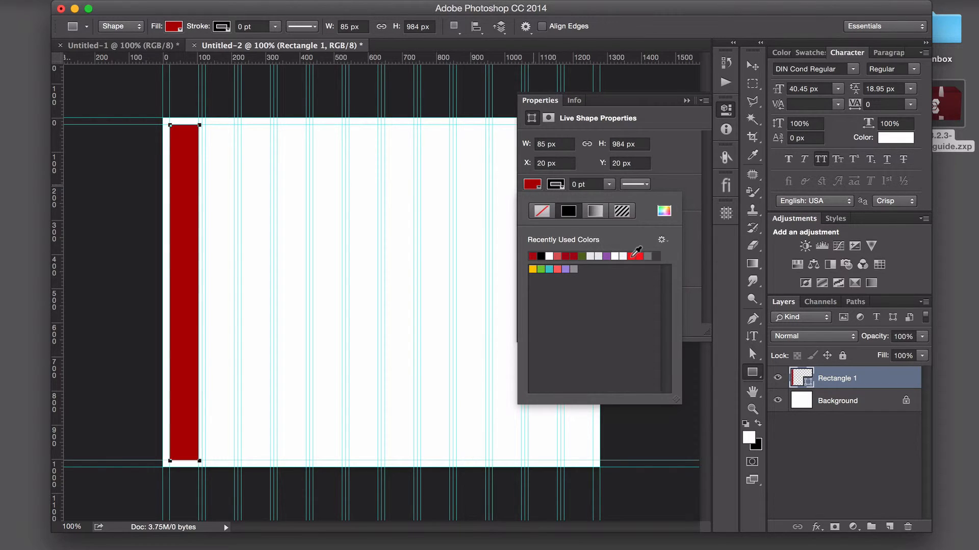
left_click(631, 256)
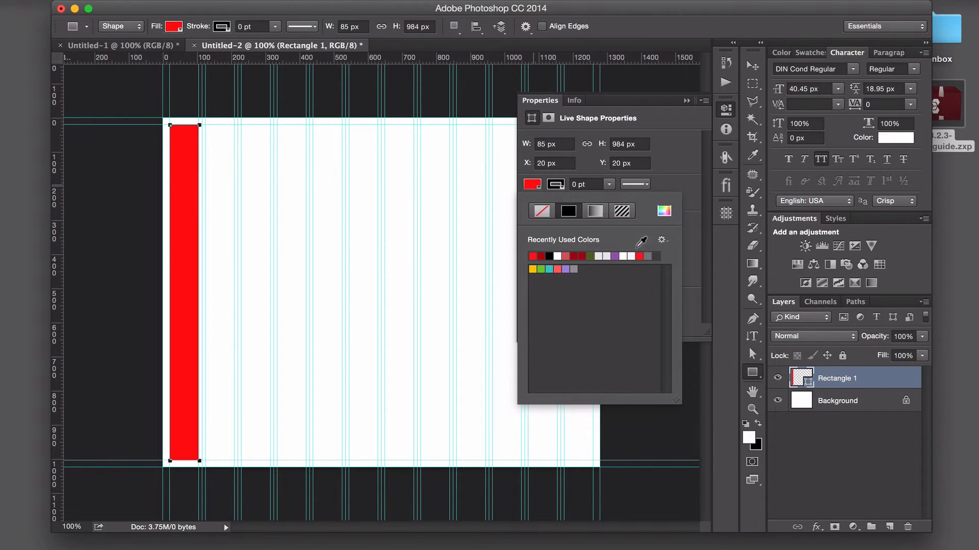
left_click(726, 111)
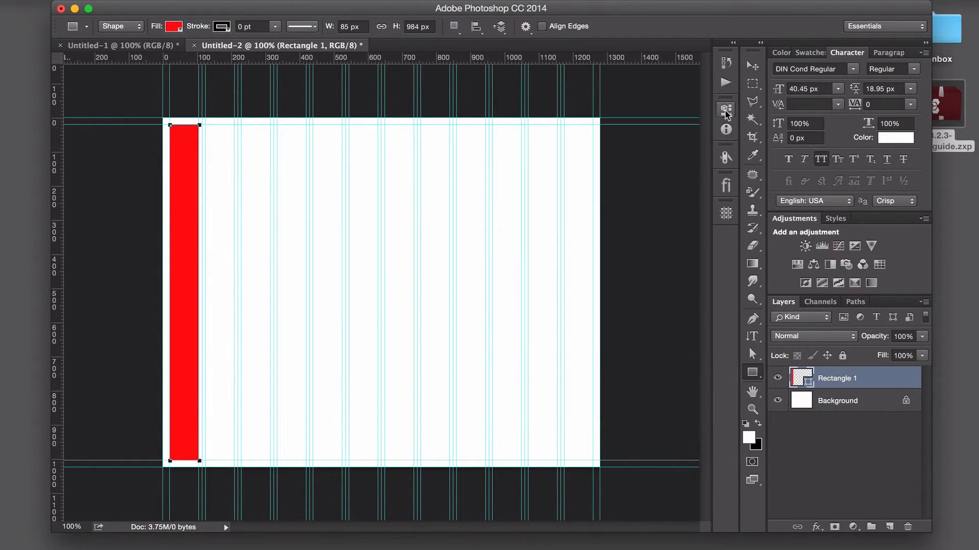
- Lower the red rectangle layer's opacity to 10%
left_click(922, 336)
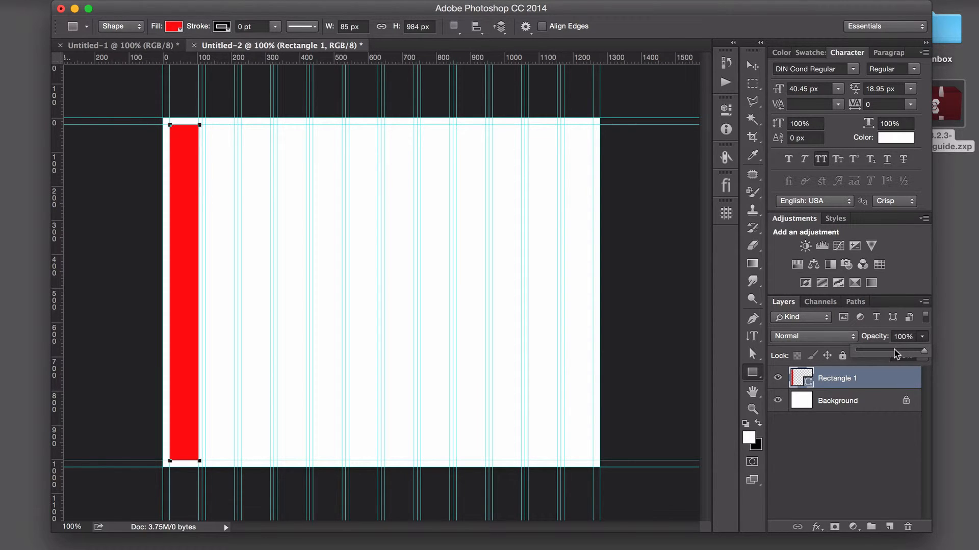
left_click_drag(924, 351, 868, 354)
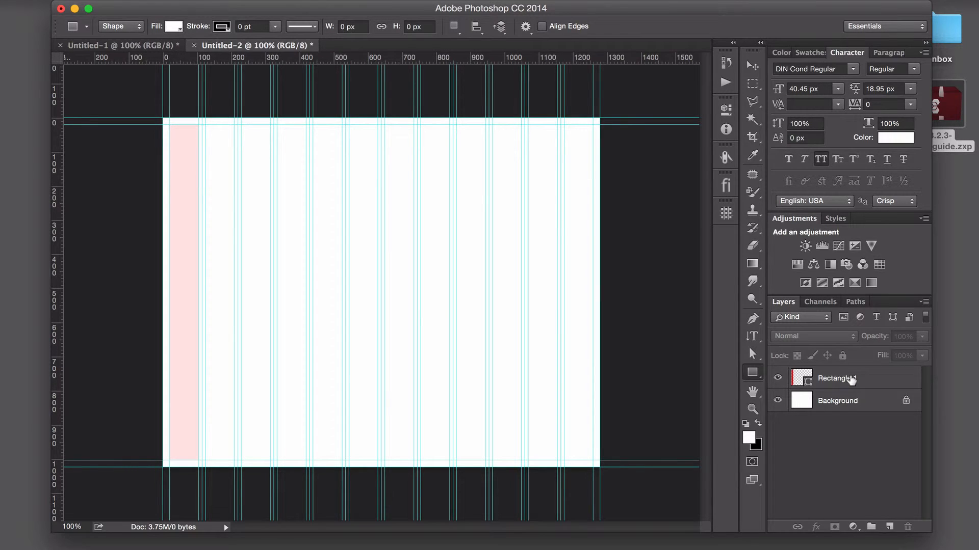
- Duplicate the red rectangle layer eleven times so that there is one rectangle for each of the 12 columns
left_click(850, 379)
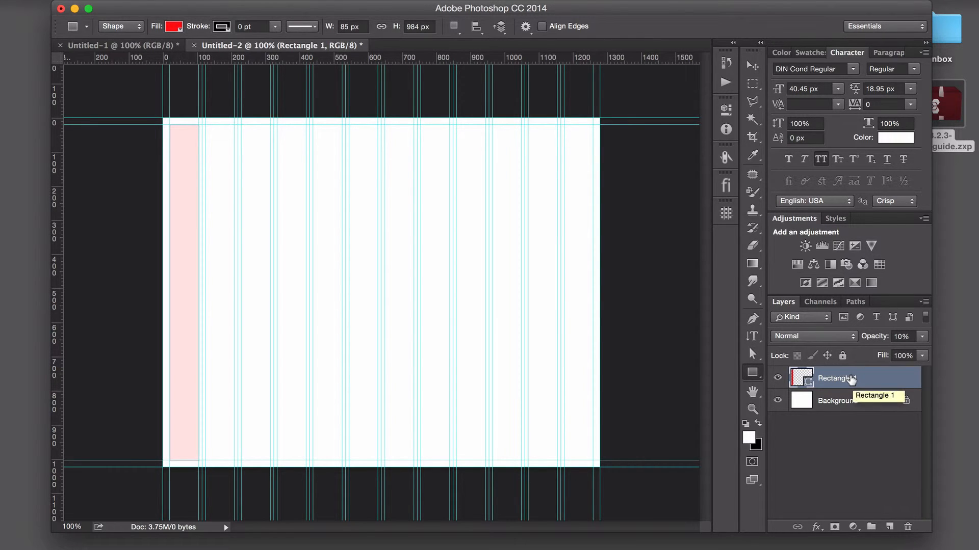
left_click_drag(850, 379, 888, 526)
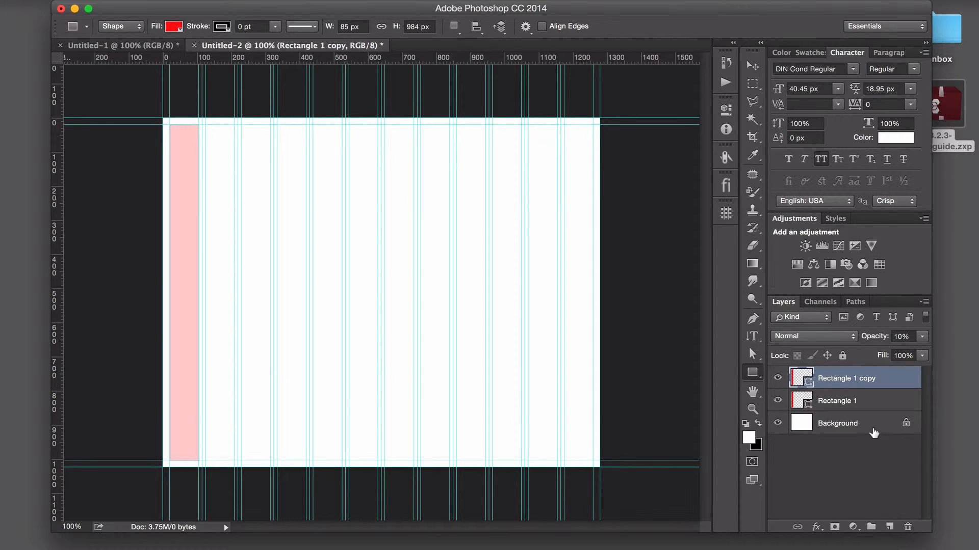
key("super+j")
key("super+j")
key("super+j")
key("super+j")
key("super+j")
key("super+j")
key("super+j")
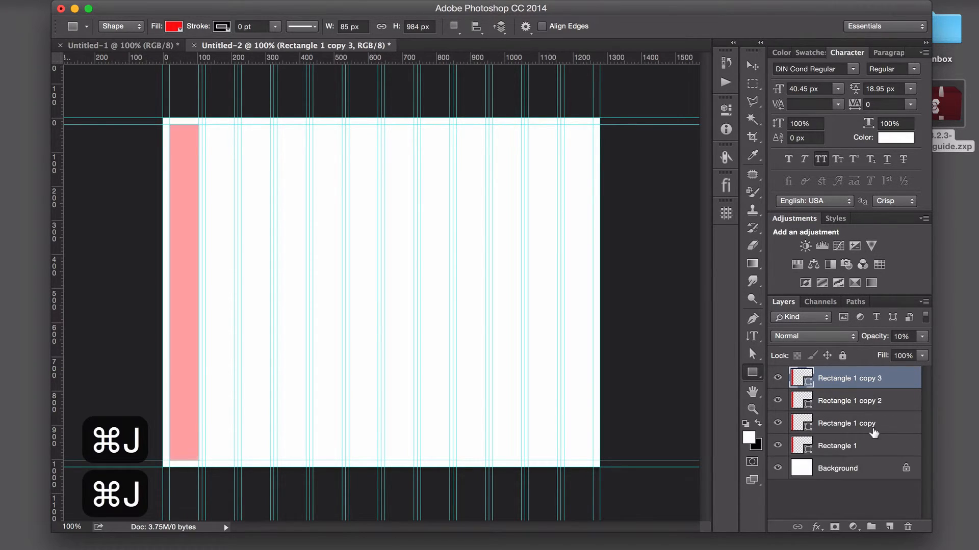
key("super+j")
key("super+j")
key("super+j")
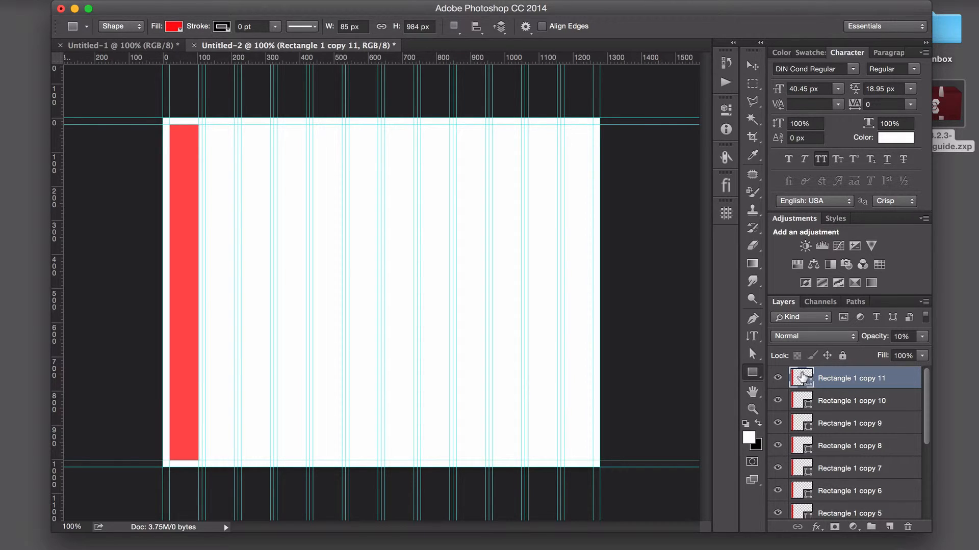
- Move the topmost rectangle copy into the last column, inside the right margin guide
left_click(753, 65)
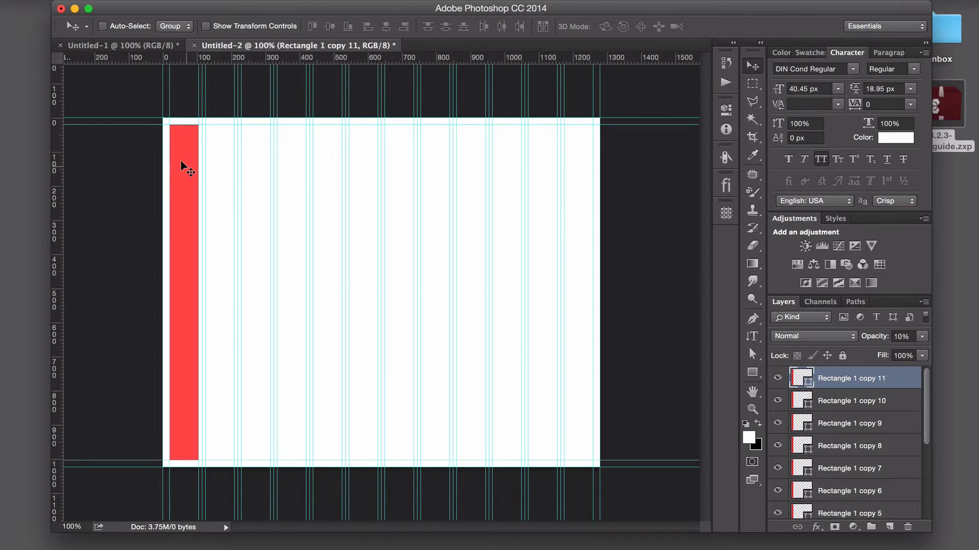
left_click_drag(188, 162, 575, 180)
- Select all twelve rectangle layers and distribute them by their left edges across the columns
scroll(871, 458, "down", 6)
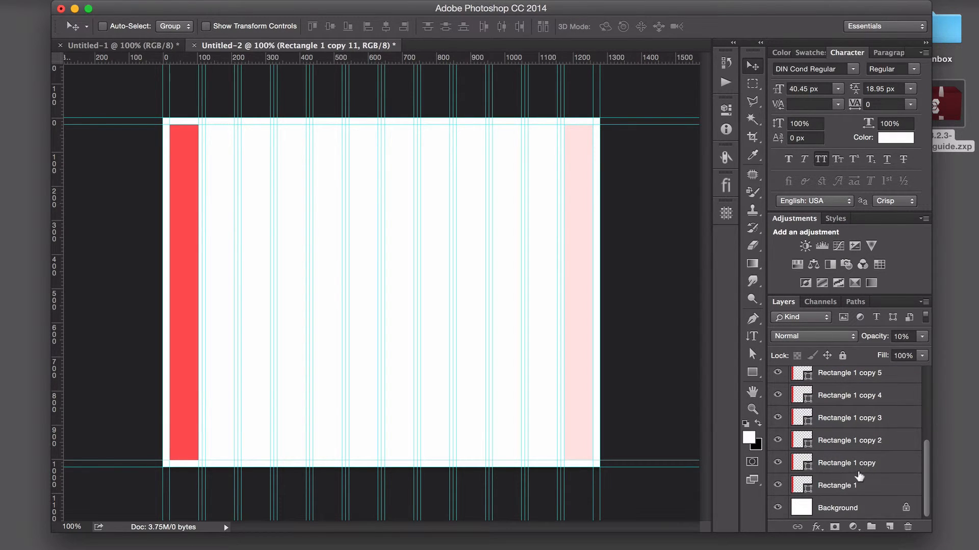
left_click(852, 486, "shift")
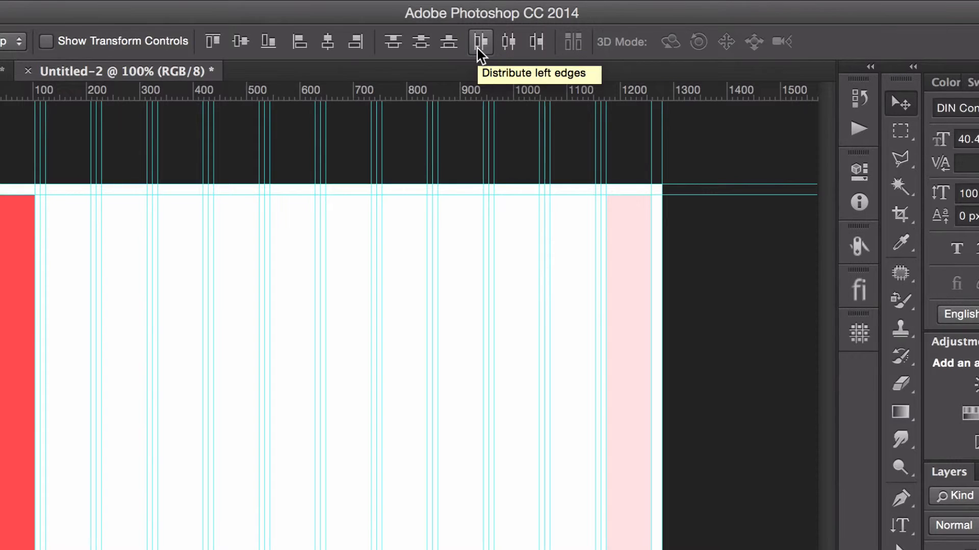
left_click(478, 47)
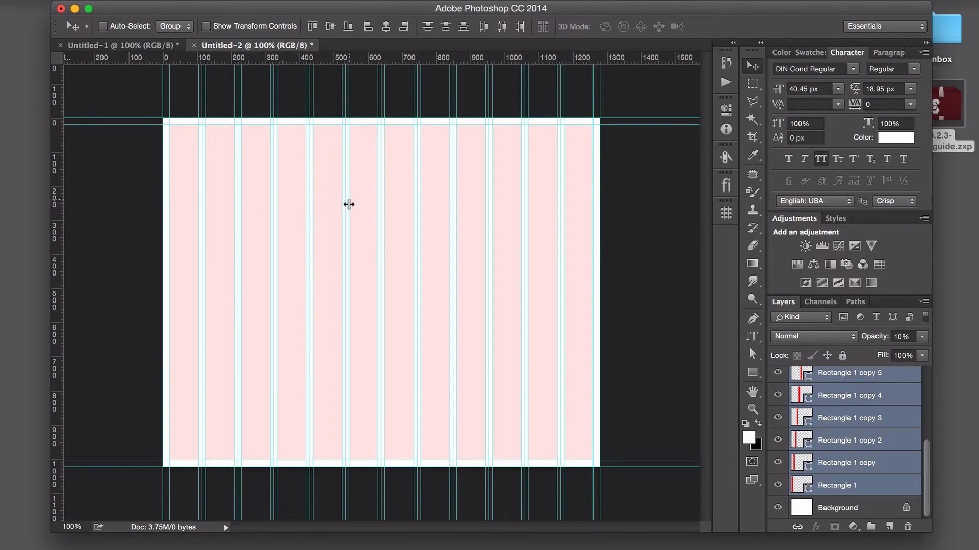
- Gather all the rectangle layers into a locked layer group named "grid"
scroll(820, 474, "up", 5)
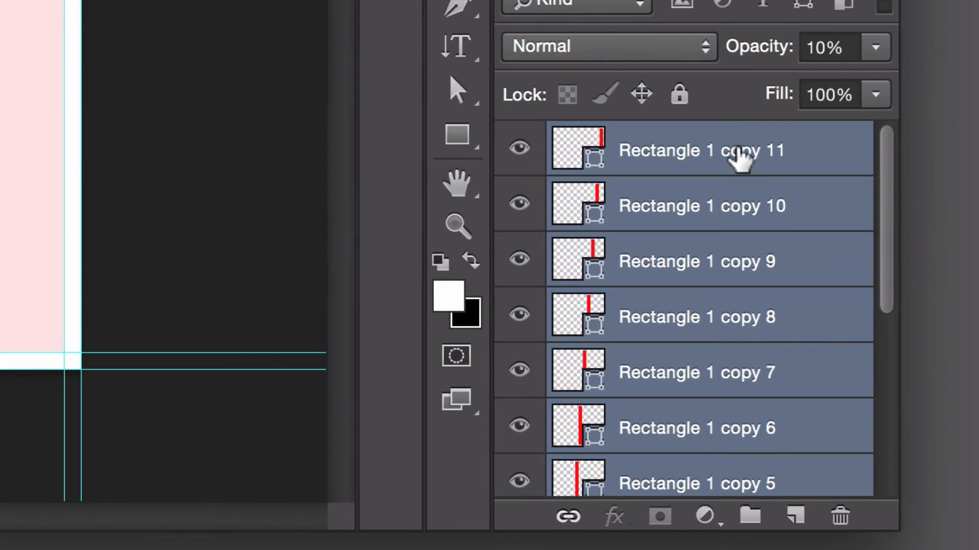
left_click_drag(747, 275, 744, 512)
double_click(660, 141)
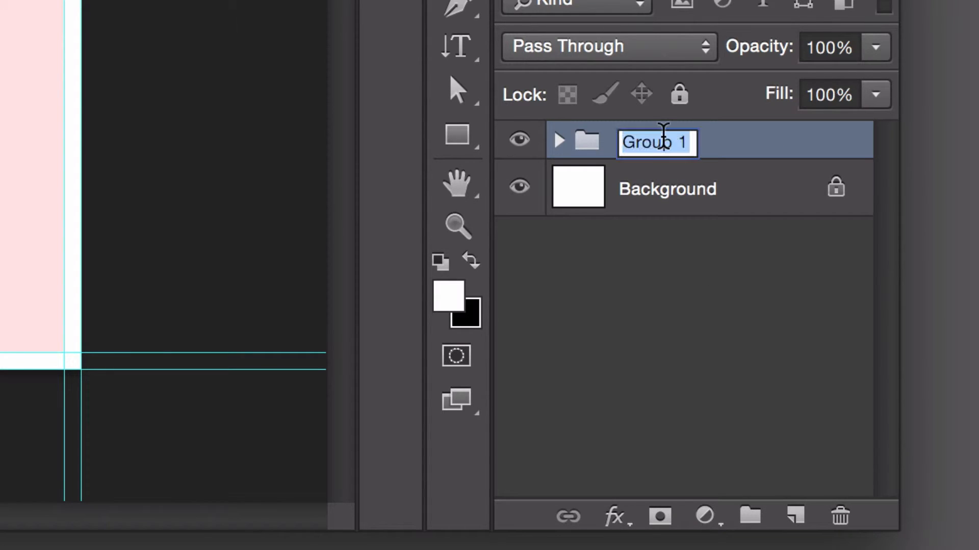
type("grid")
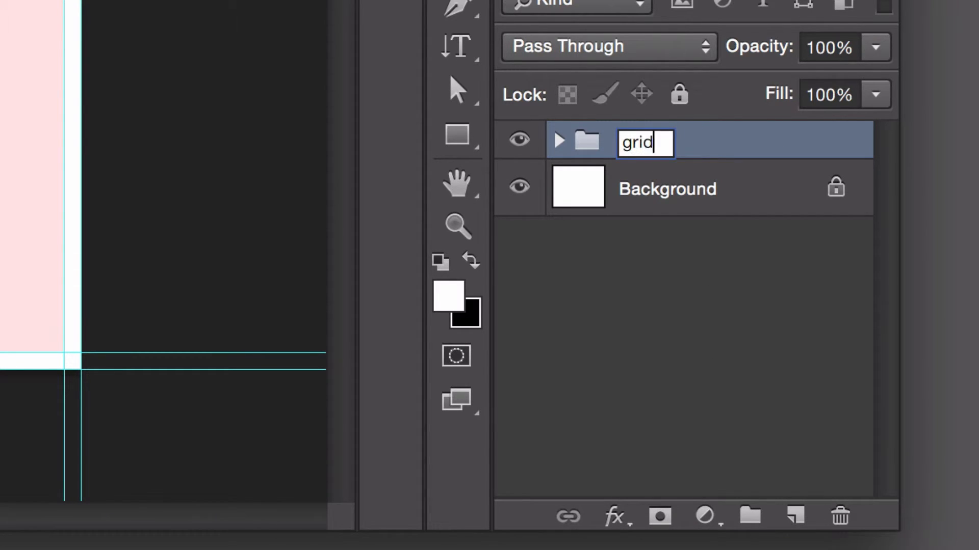
key("Return")
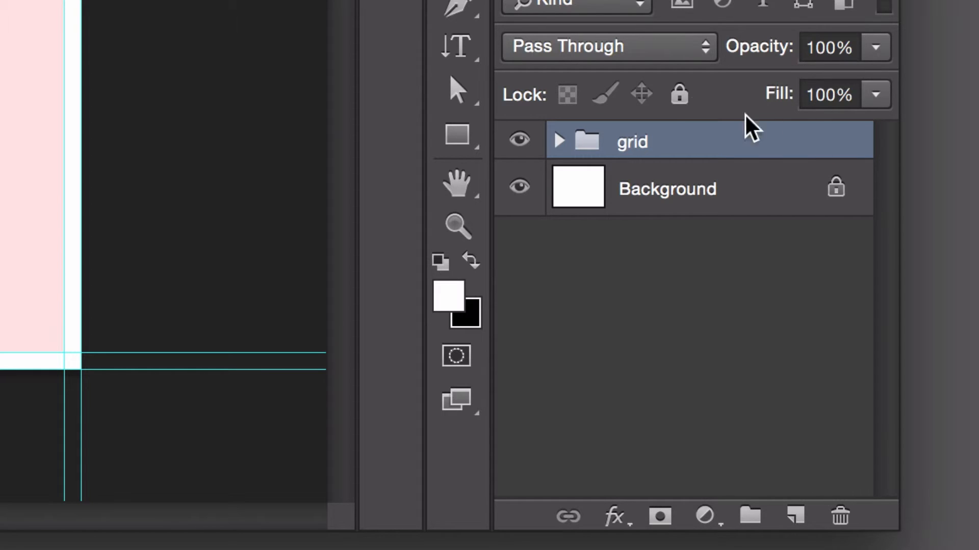
left_click(679, 95)
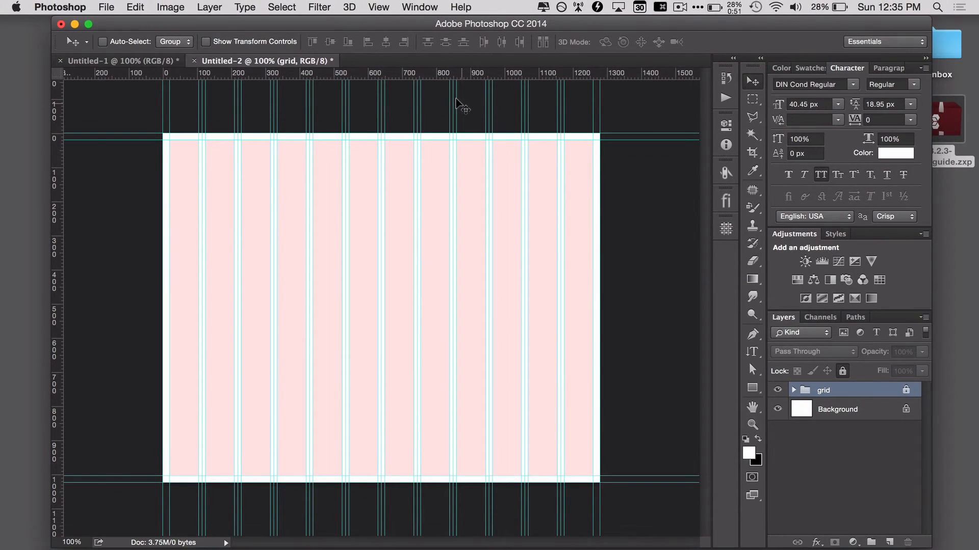
- Hide the guides so that only the red column overlay is displayed
left_click(382, 2)
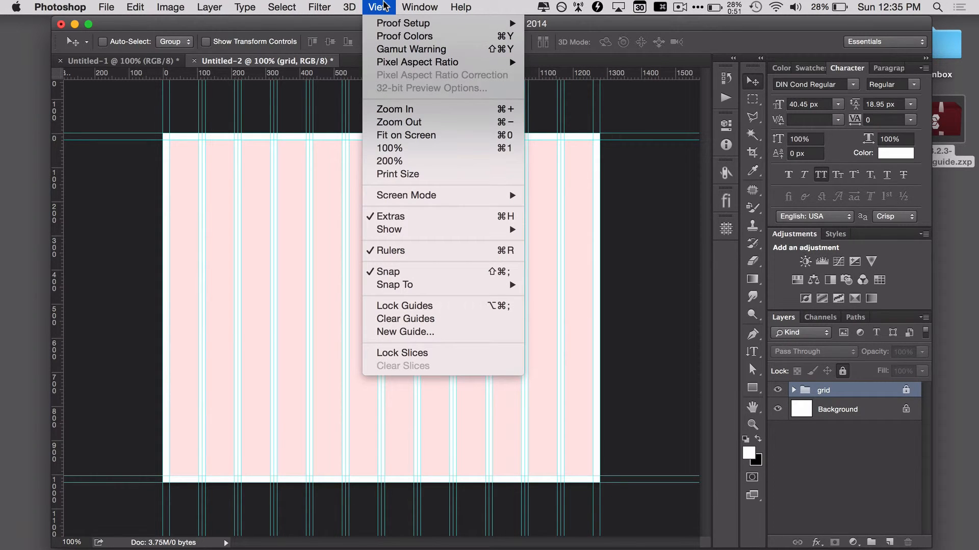
mouse_move(426, 229)
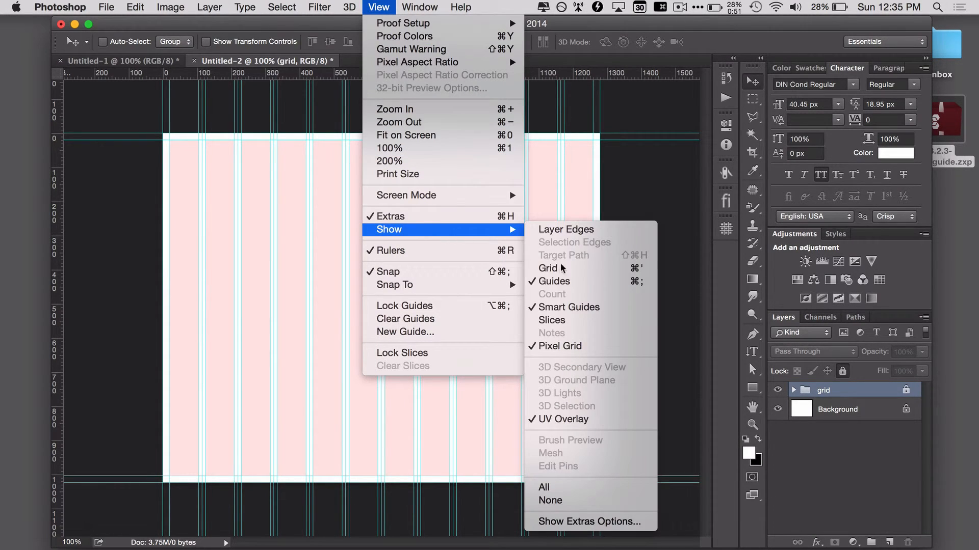
left_click(554, 280)
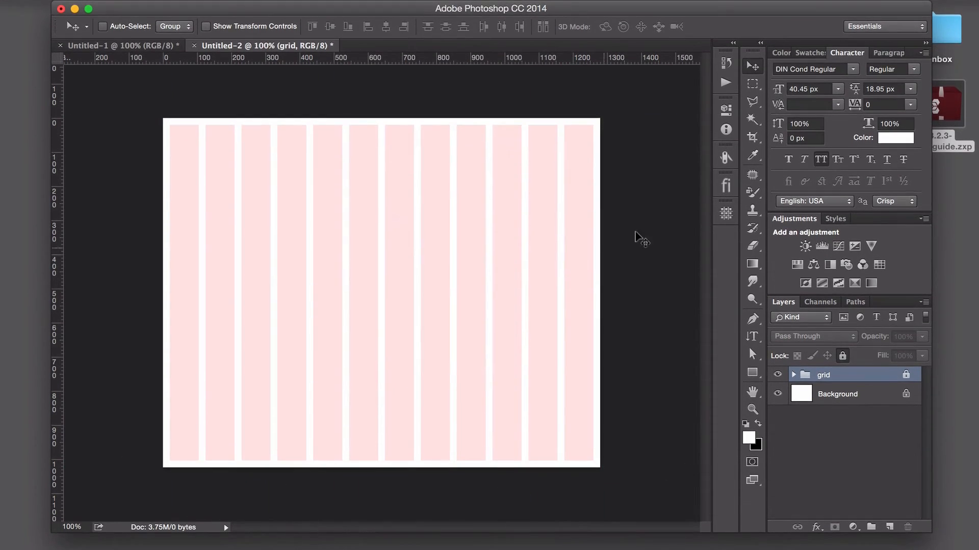
- Open the GuideGuide panel and toggle the guides' visibility on and off again
left_click(724, 217)
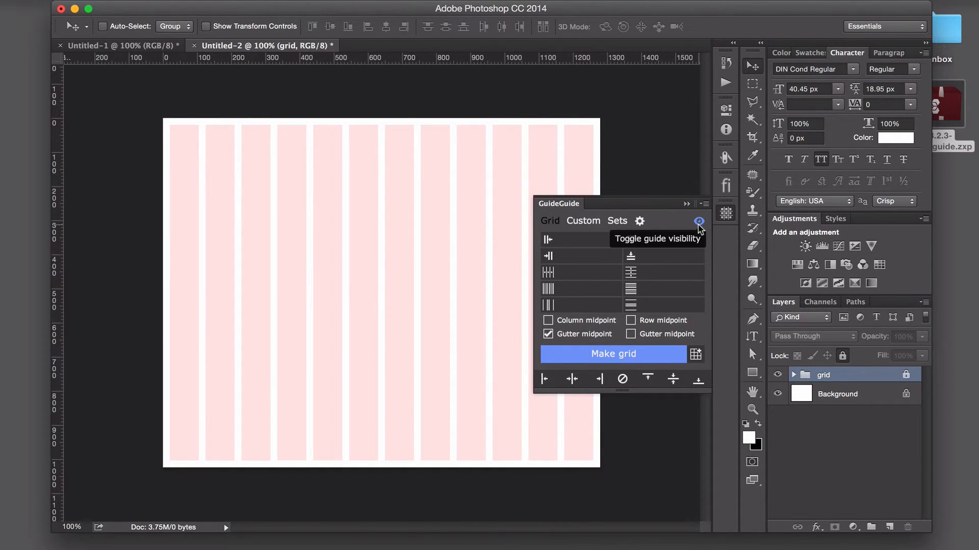
left_click(698, 222)
left_click(698, 222)
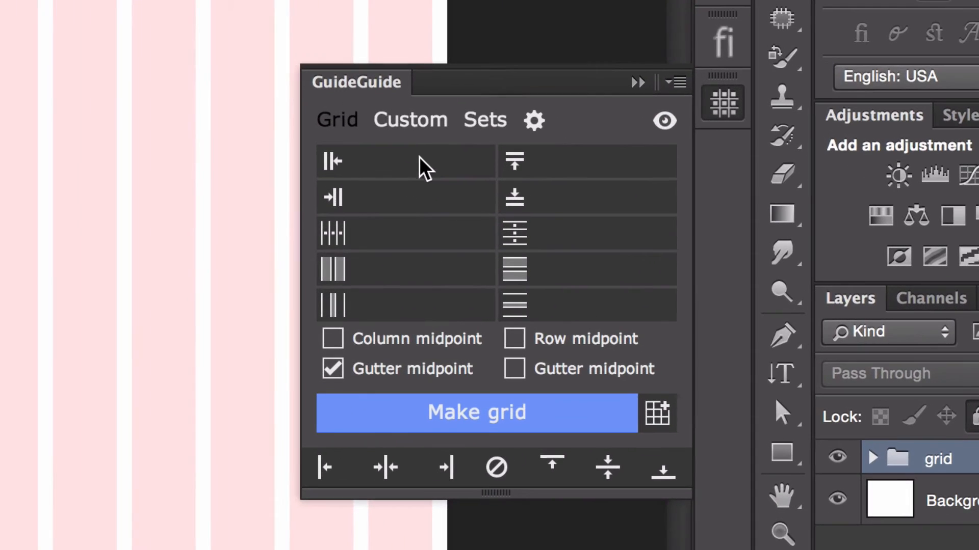
- Set the left, top, right and bottom margins in the GuideGuide grid form to 20 px each
left_click(585, 240)
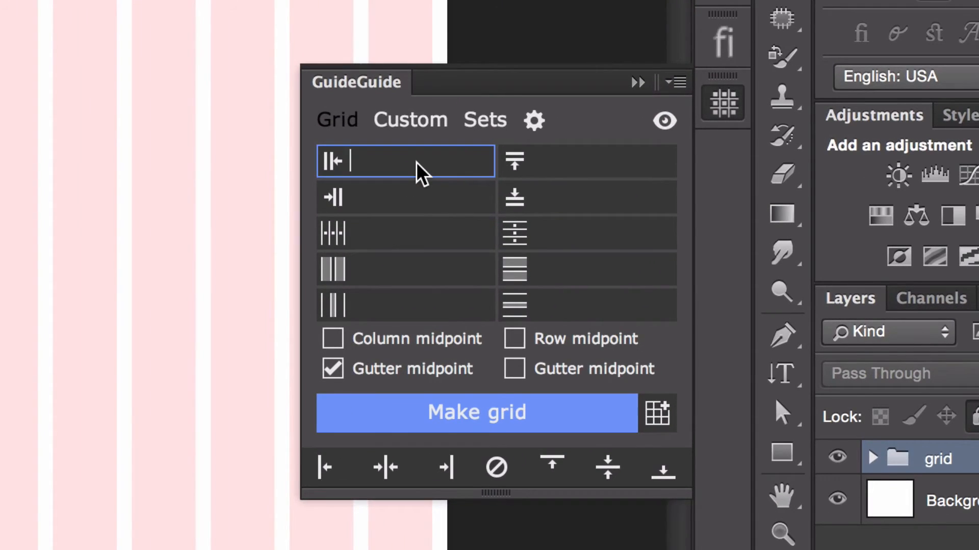
type("20")
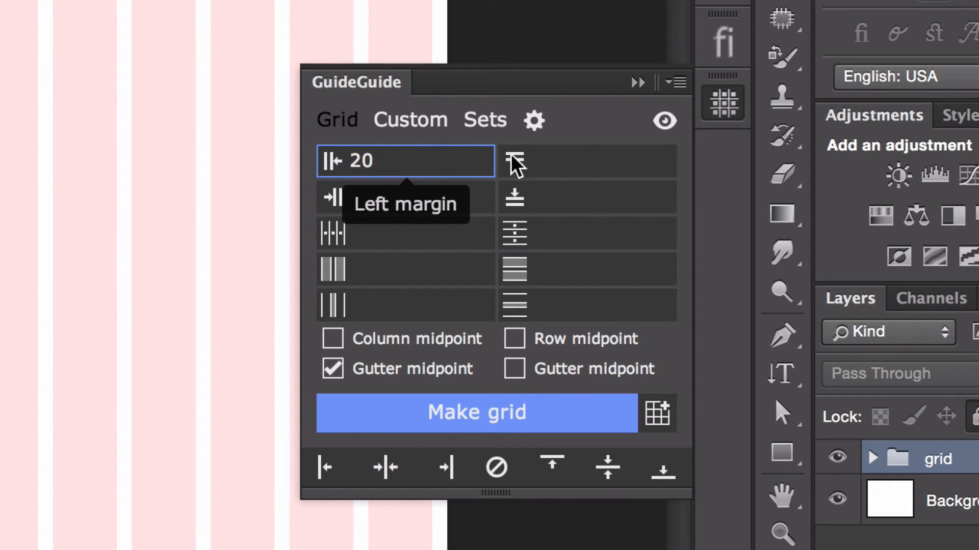
left_click(610, 153)
type("20")
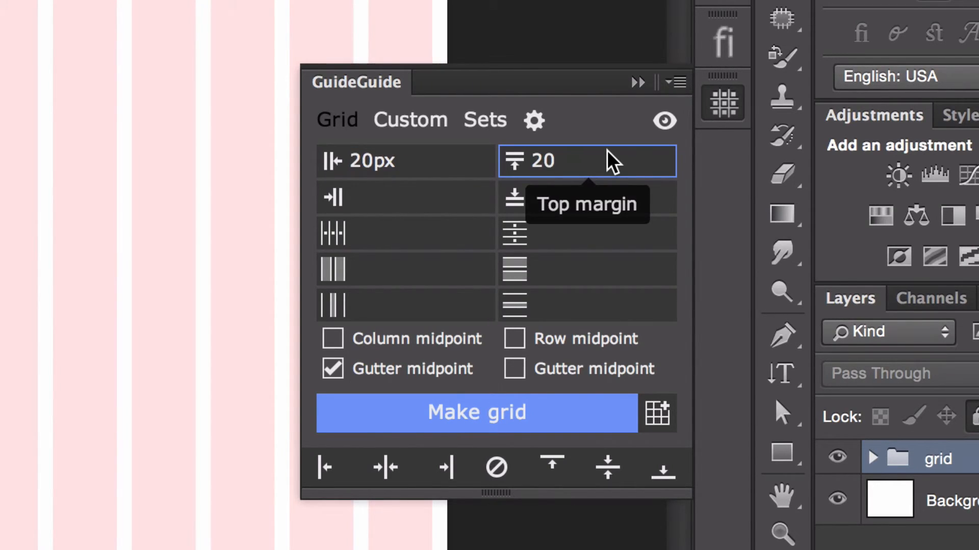
left_click(418, 198)
type("20")
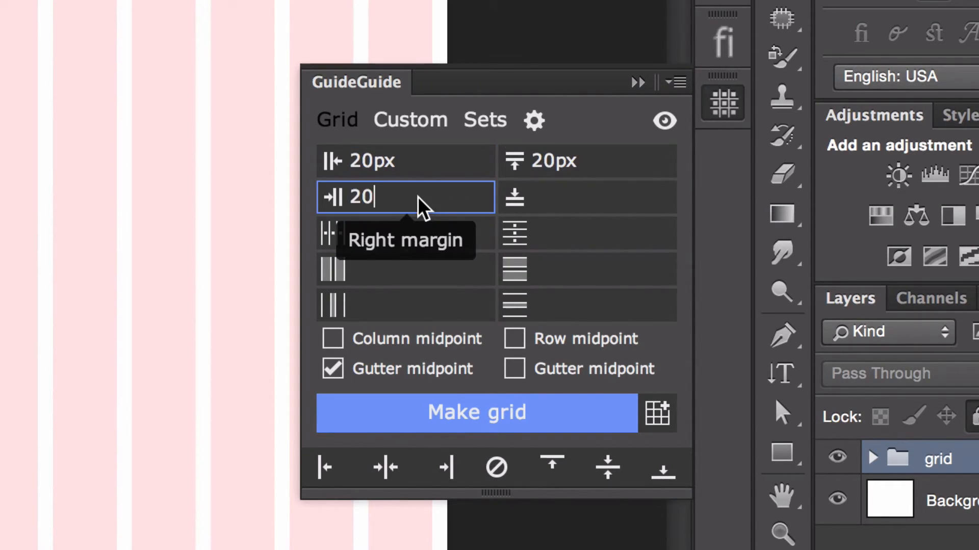
left_click(565, 203)
type("20")
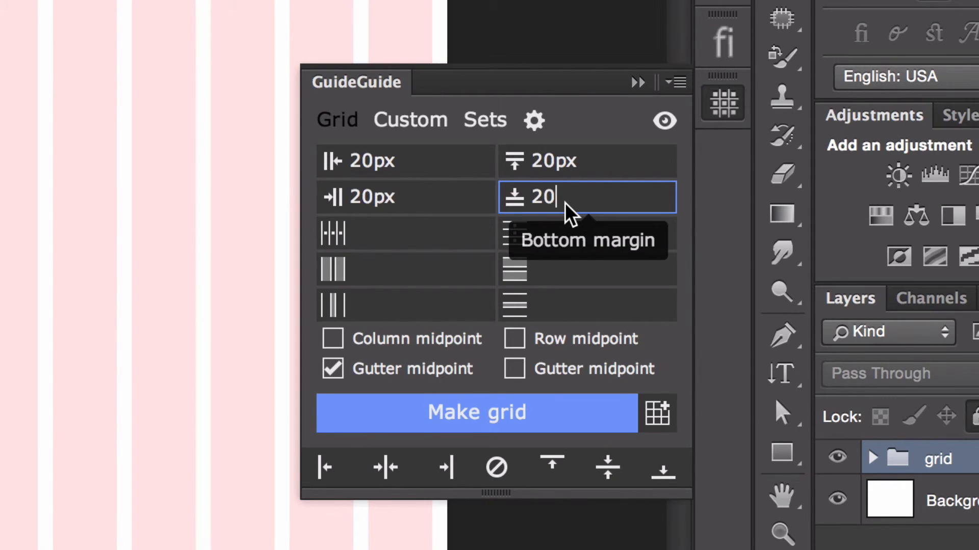
- Show the margin settings as custom grid notation and select the whole notation text
left_click(422, 234)
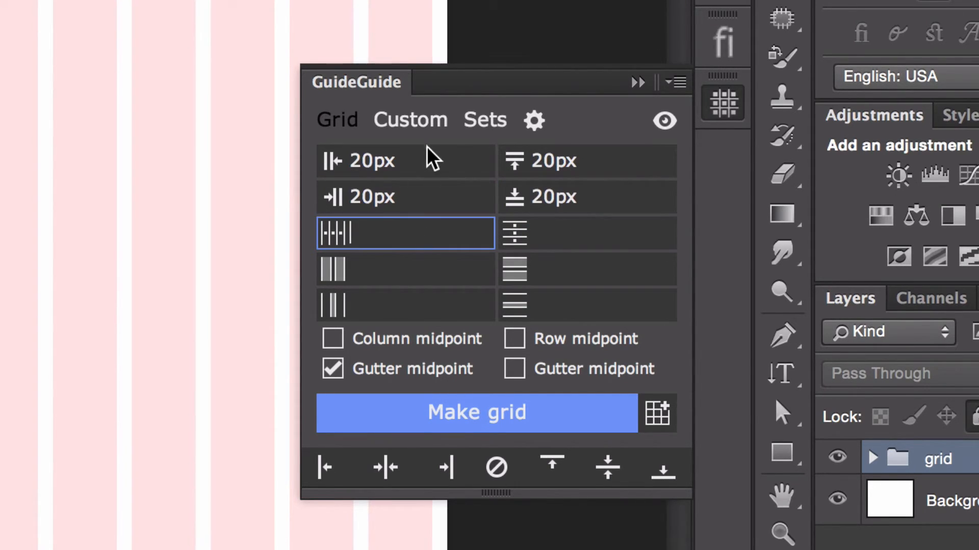
left_click(428, 127)
left_click_drag(594, 201, 302, 153)
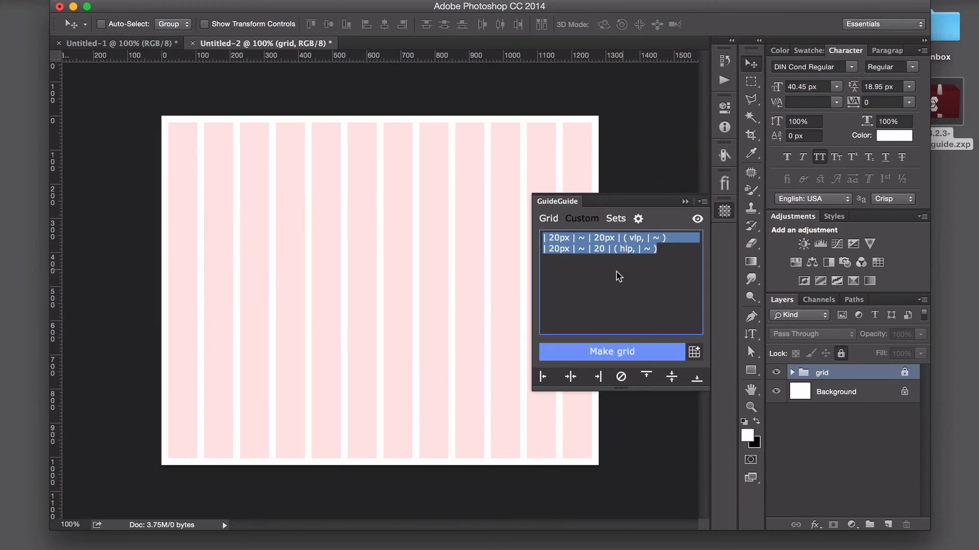
- Switch to the browser, examine the Grid notation specification linked from the GuideGuide website, and return to Photoshop
key("super+Tab")
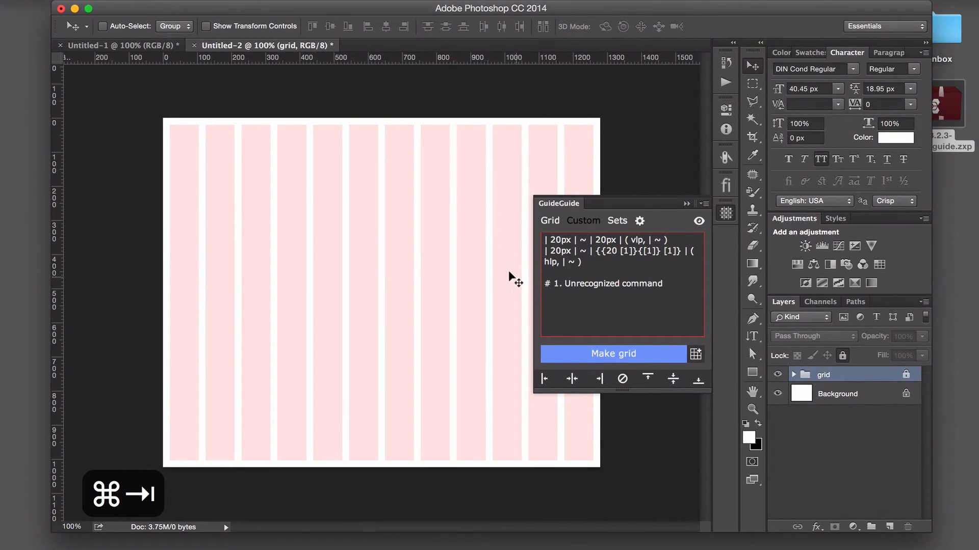
key("super+Tab")
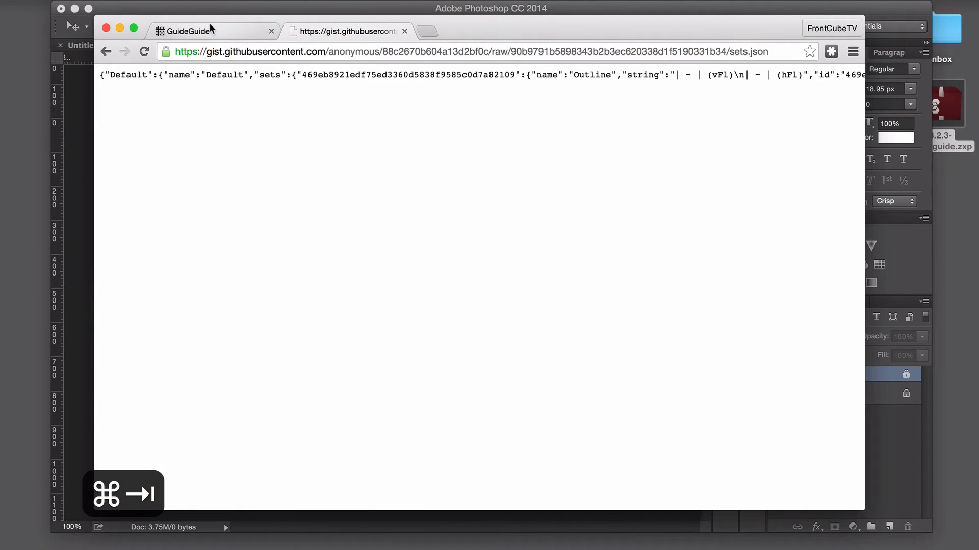
left_click(210, 24)
scroll(447, 166, "up", 3)
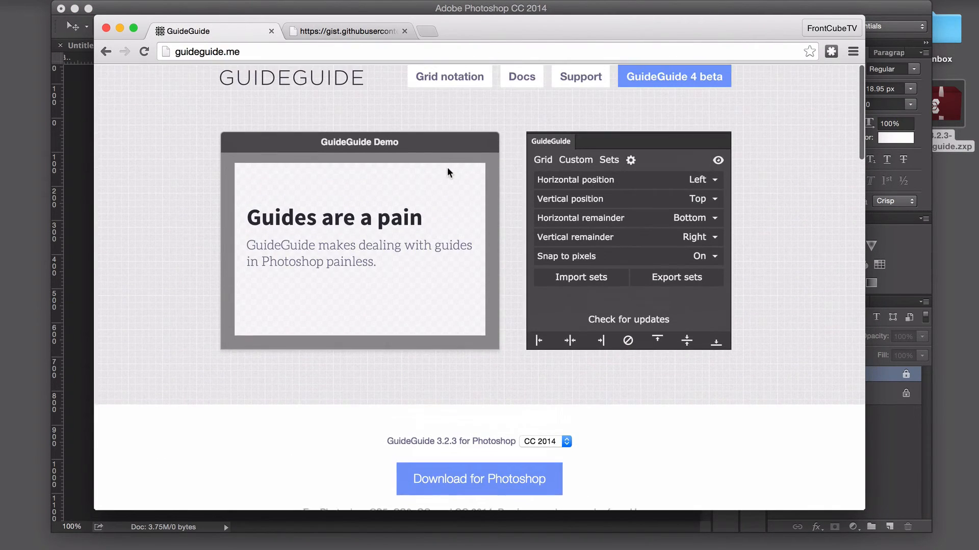
left_click(453, 88)
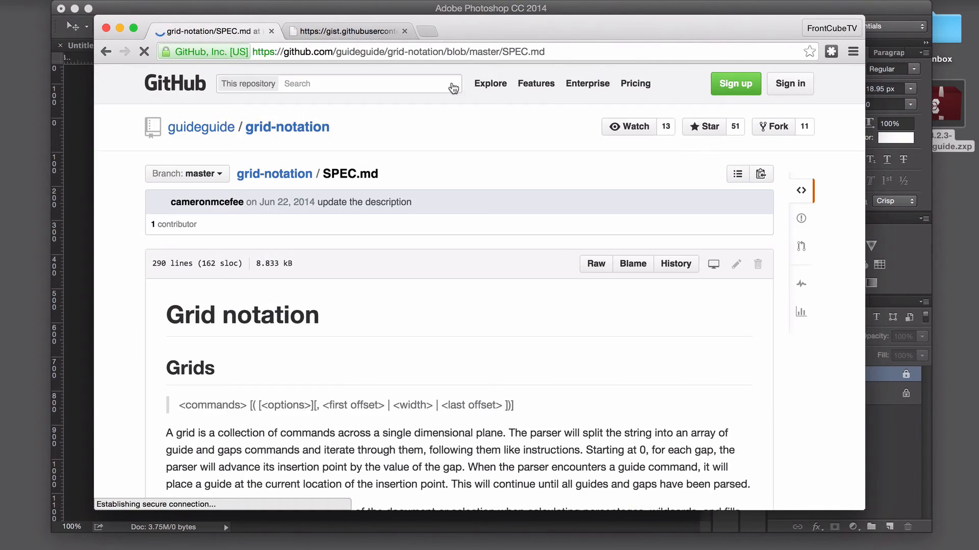
scroll(417, 255, "down", 5)
scroll(417, 255, "down", 3)
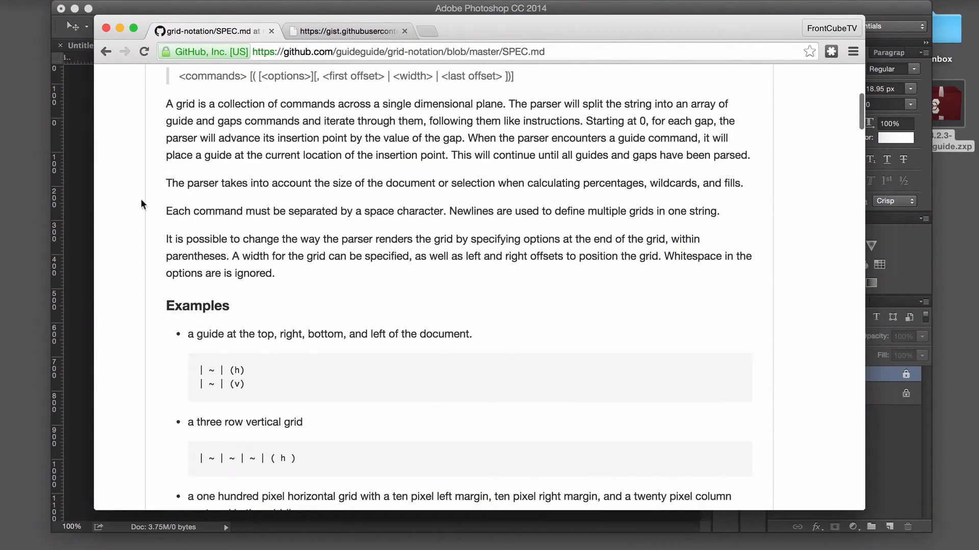
left_click(71, 168)
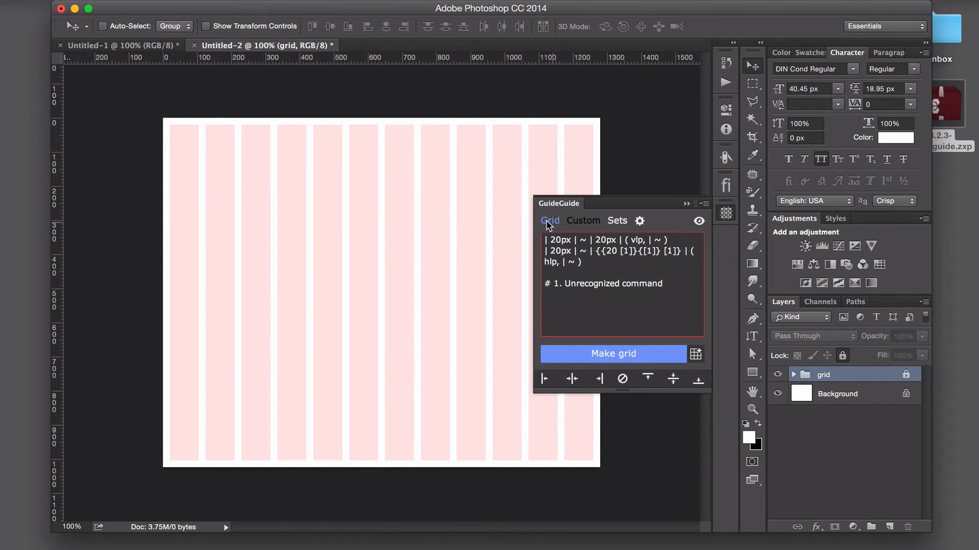
- Switch to the browser again and look through the GuideGuide 4 beta page
key("super+Tab")
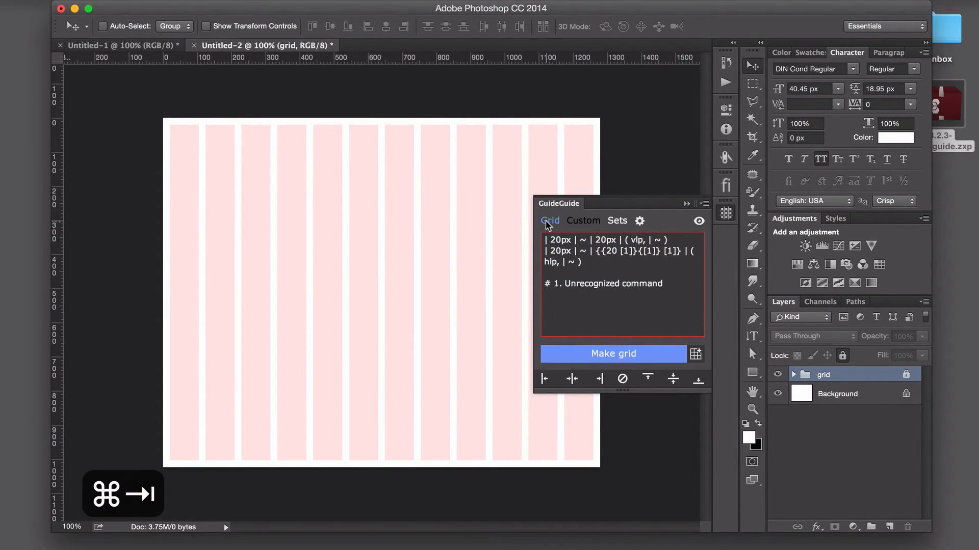
left_click(104, 51)
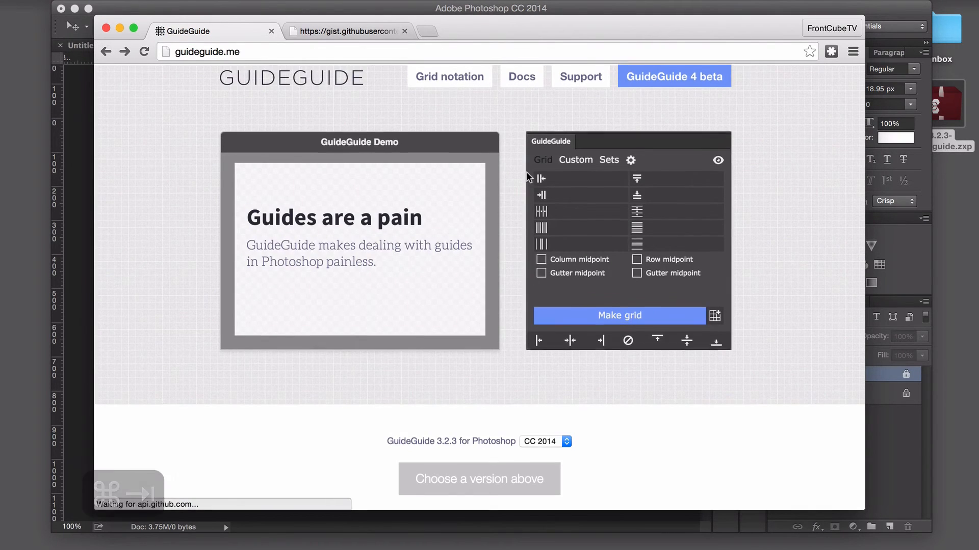
left_click(665, 81)
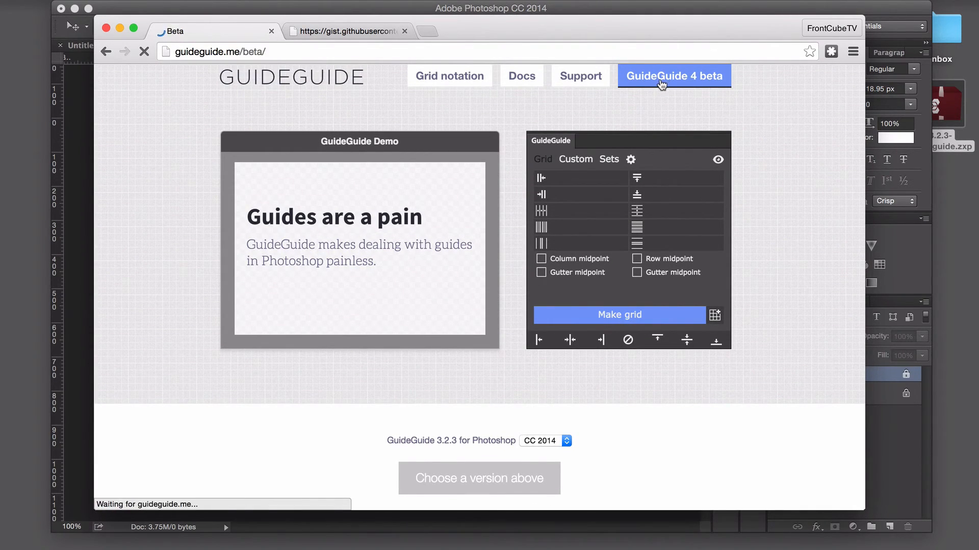
scroll(515, 214, "down", 3)
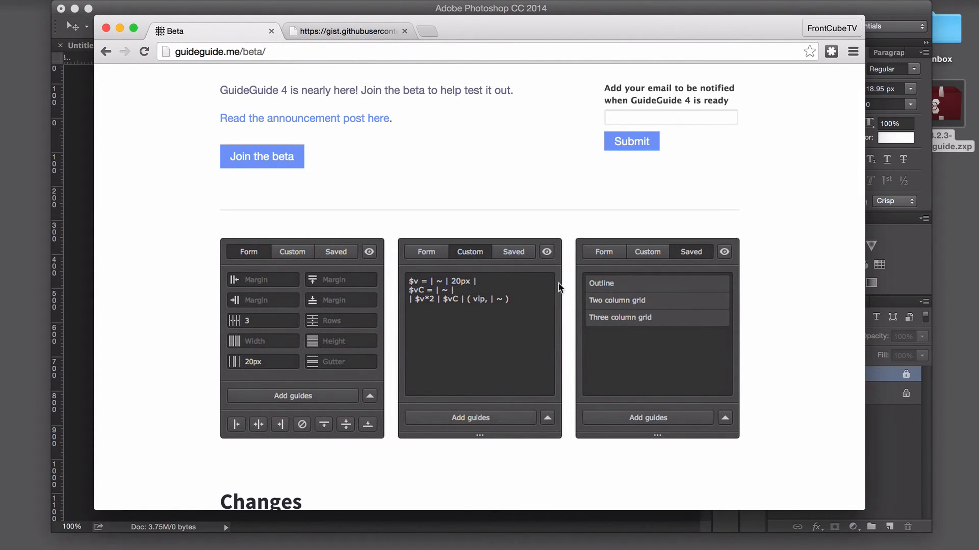
- Switch back to Photoshop, return GuideGuide to the grid form and show the guides again
left_click(891, 15)
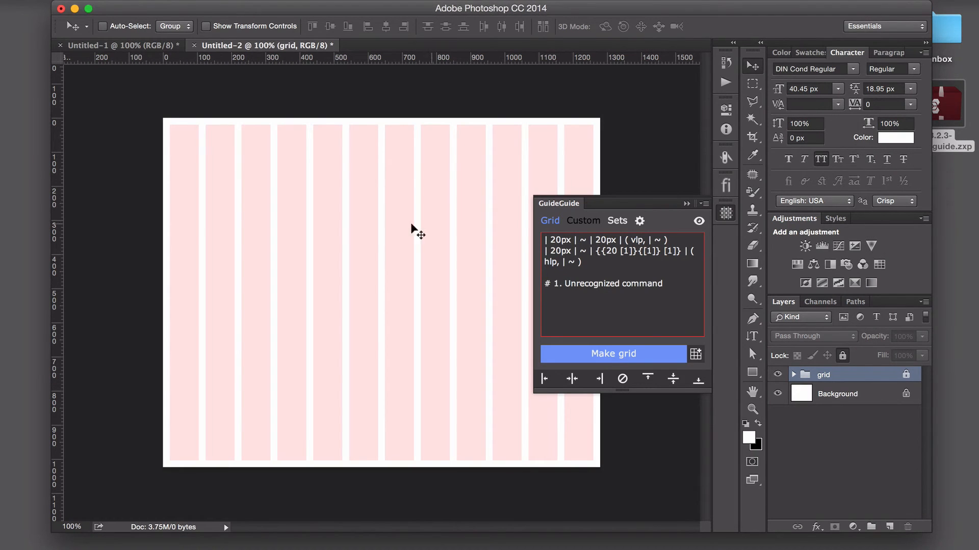
left_click(551, 221)
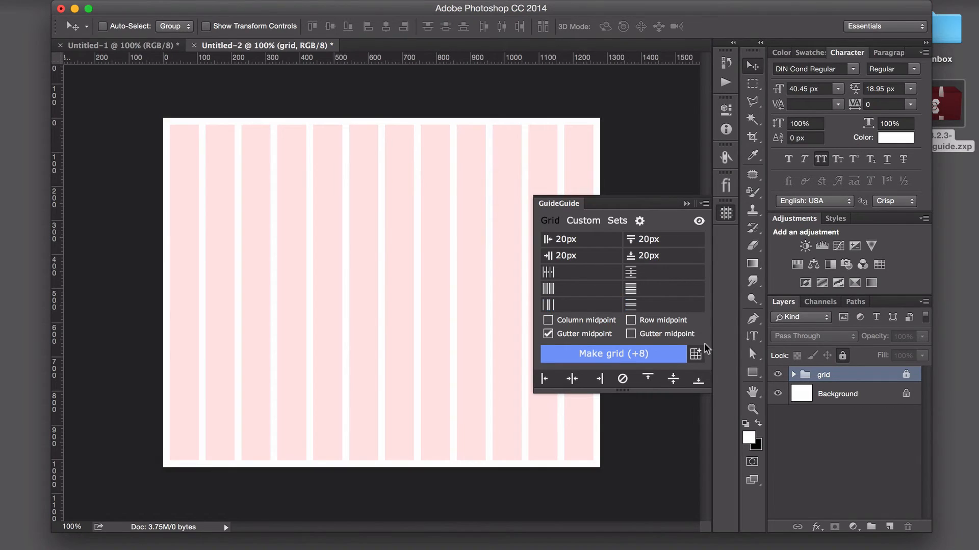
left_click(699, 221)
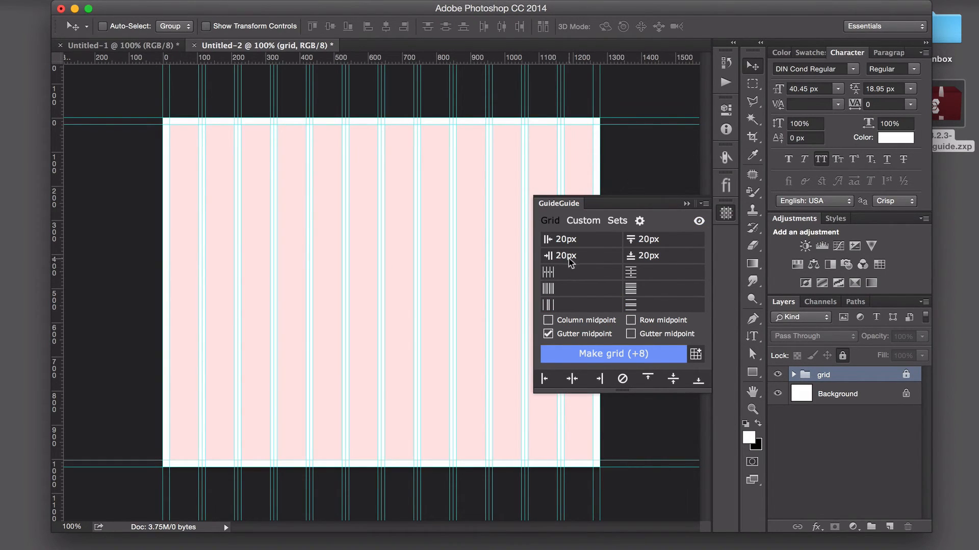
- Clear the left margin value in the GuideGuide grid form
left_click(647, 273)
left_click(608, 244)
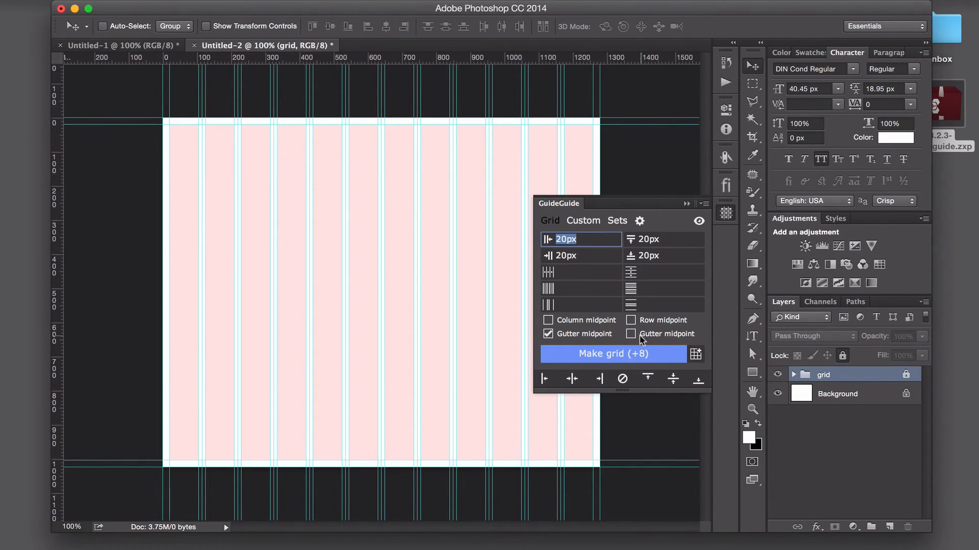
key("BackSpace")
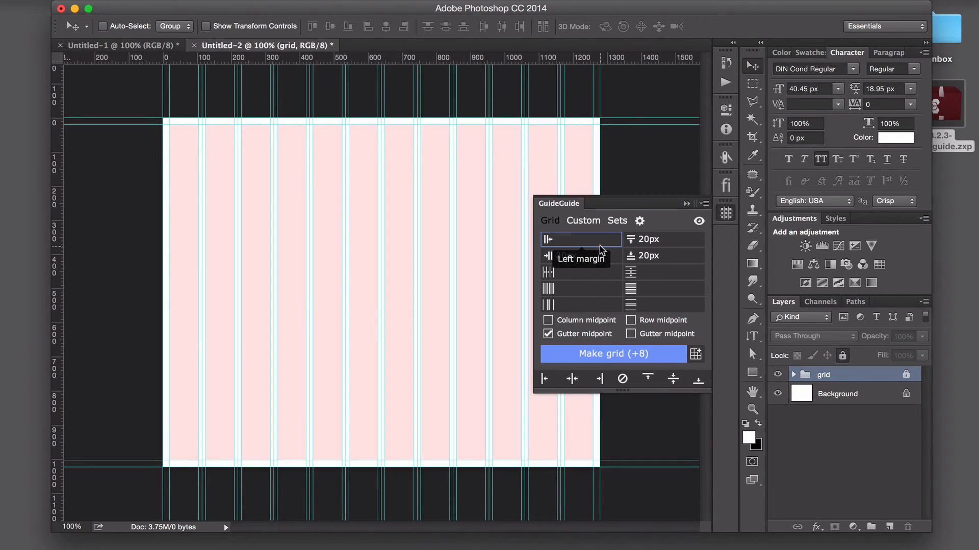
- Clear the top, right and bottom margin values in the GuideGuide grid form
left_click(666, 243)
key("BackSpace")
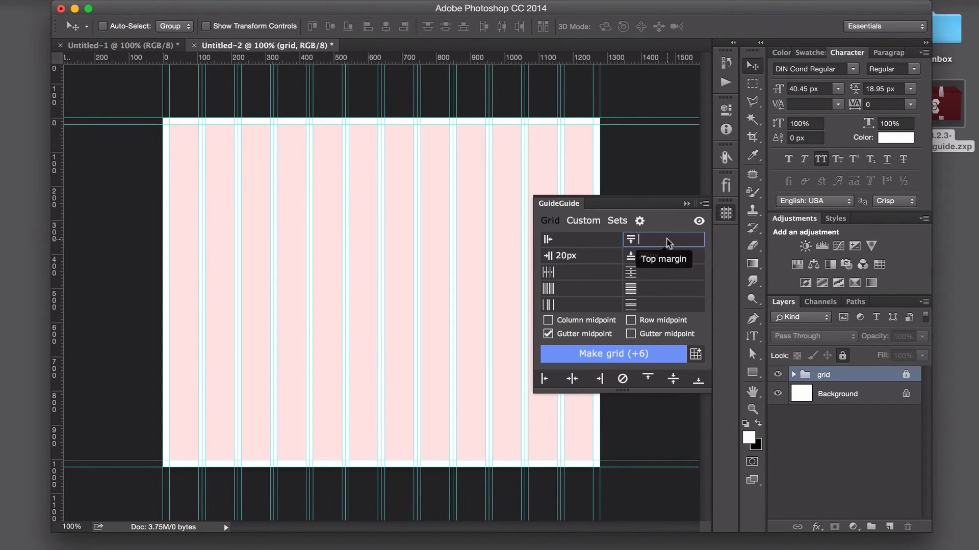
left_click(593, 255)
key("BackSpace")
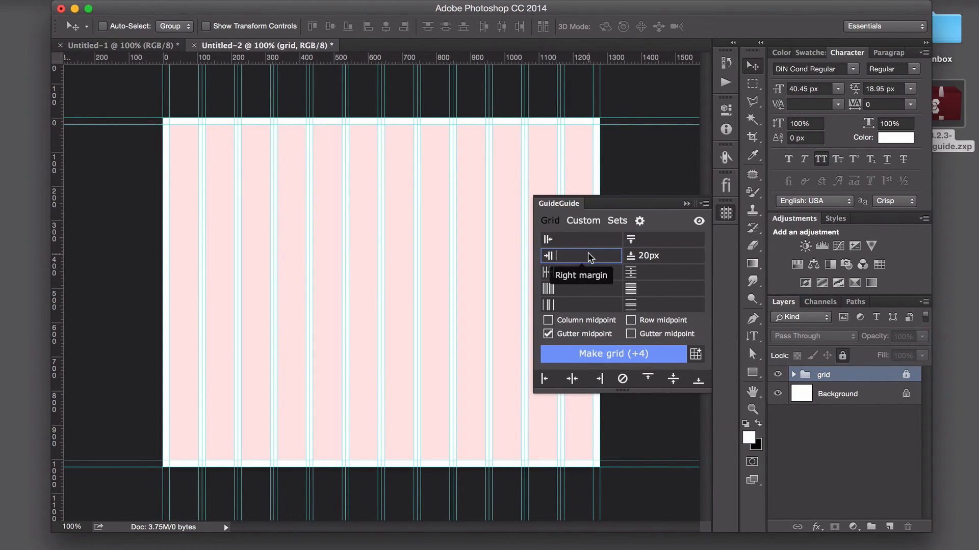
left_click(674, 257)
key("BackSpace")
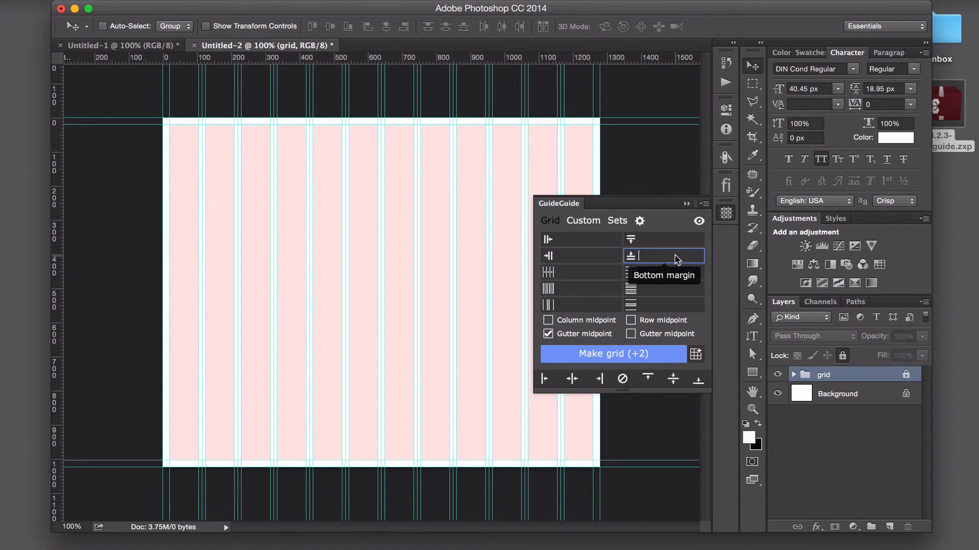
- Set the row height and row gutter to 20px each and make the grid of horizontal guides
left_click(662, 290)
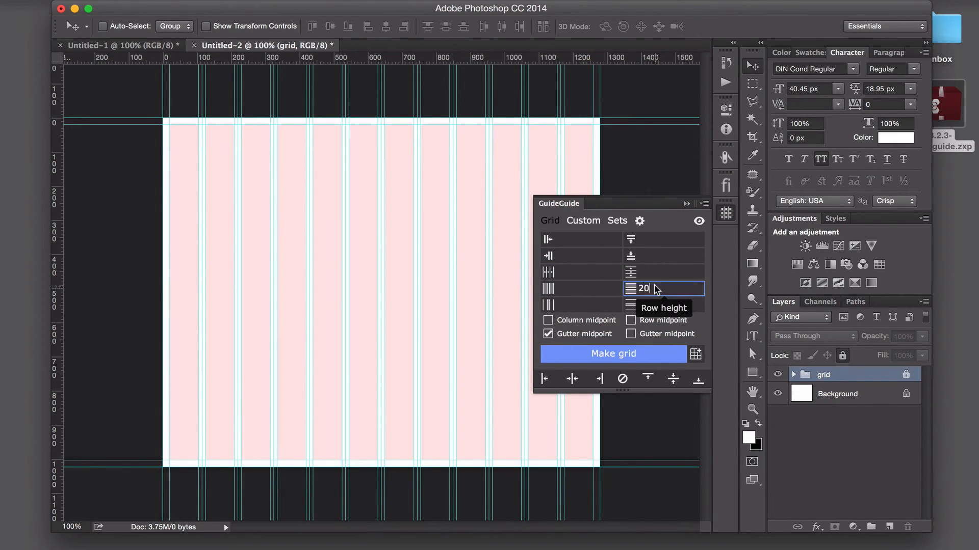
type("20")
left_click(648, 308)
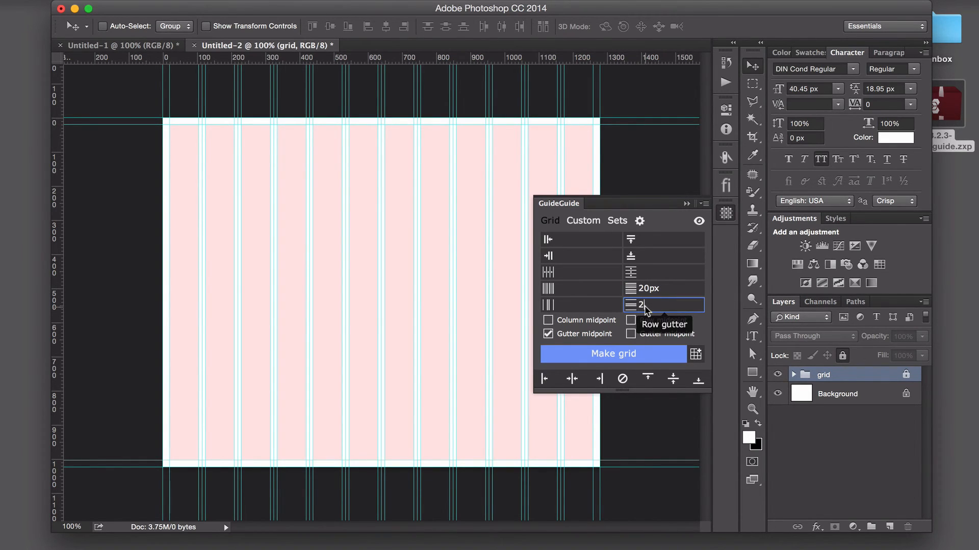
left_click(623, 357)
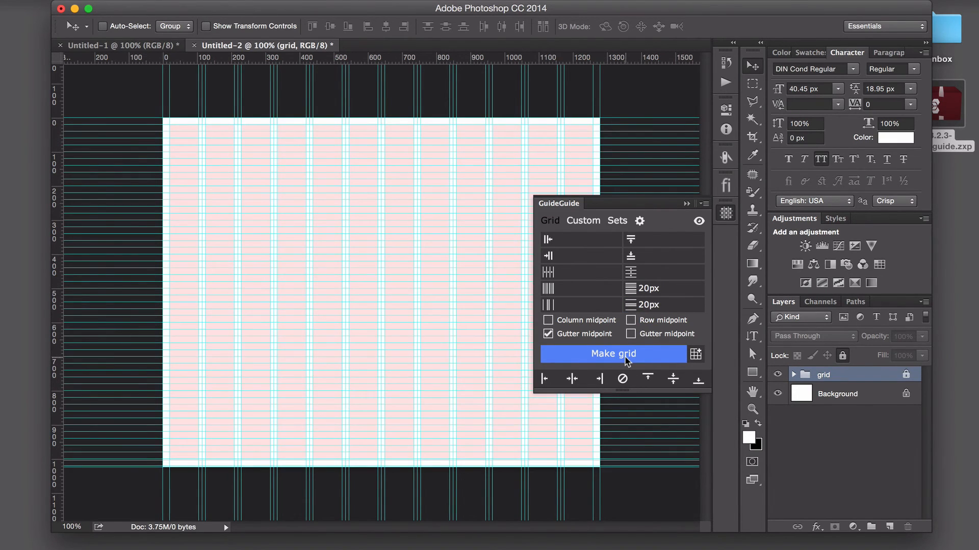